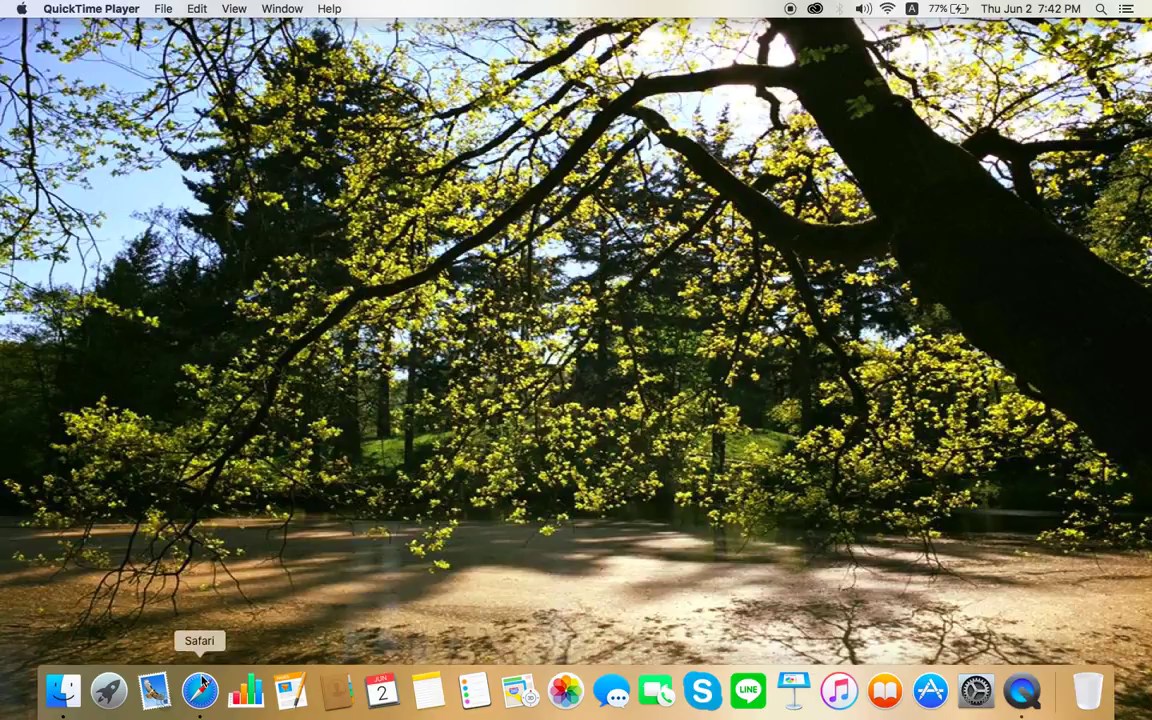
- Bring Safari to the front and load geniebkk.com
click(200, 690)
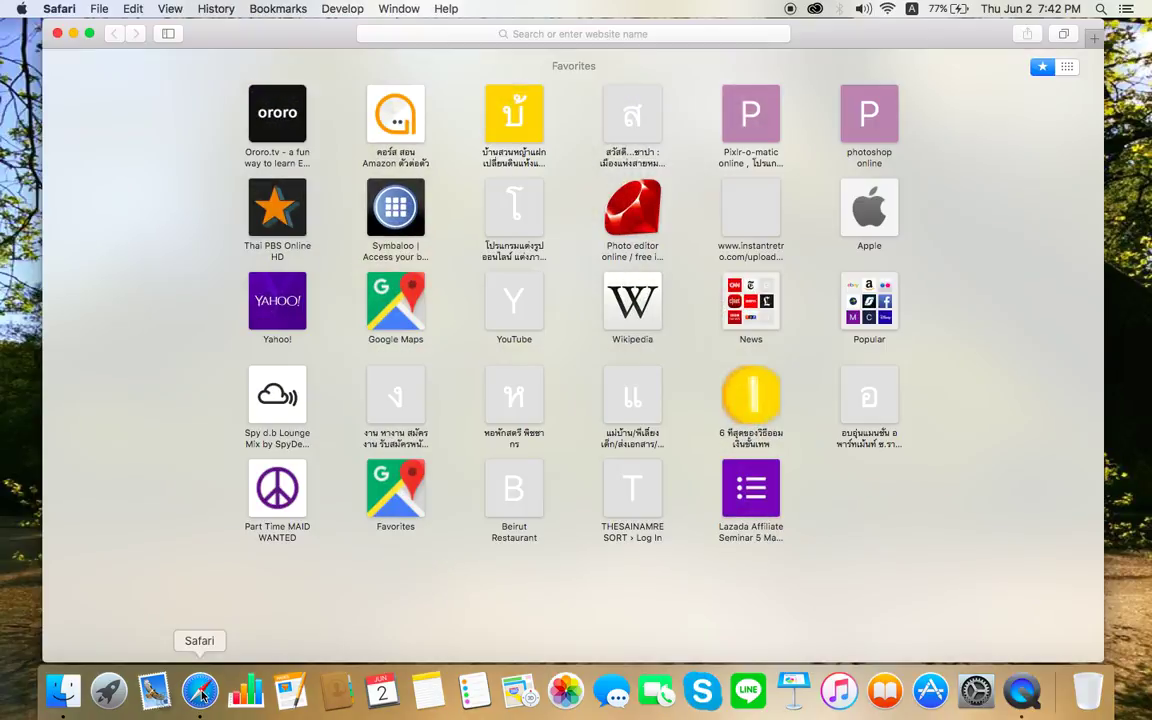
click(591, 34)
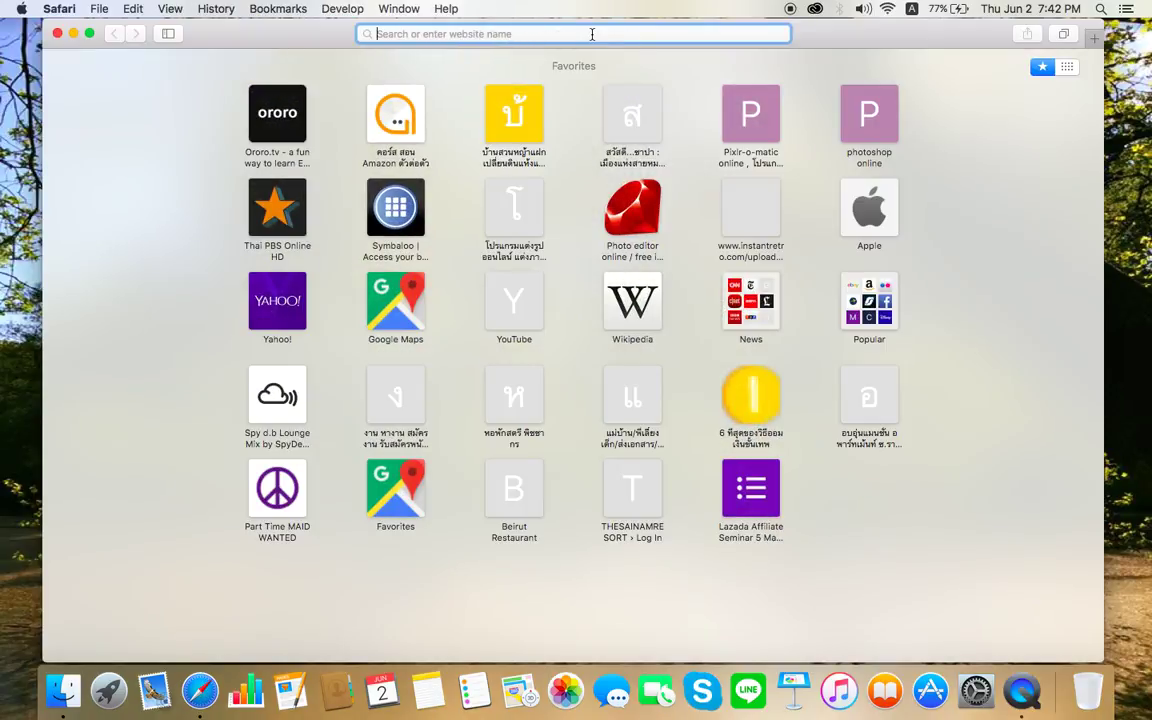
text(ge)
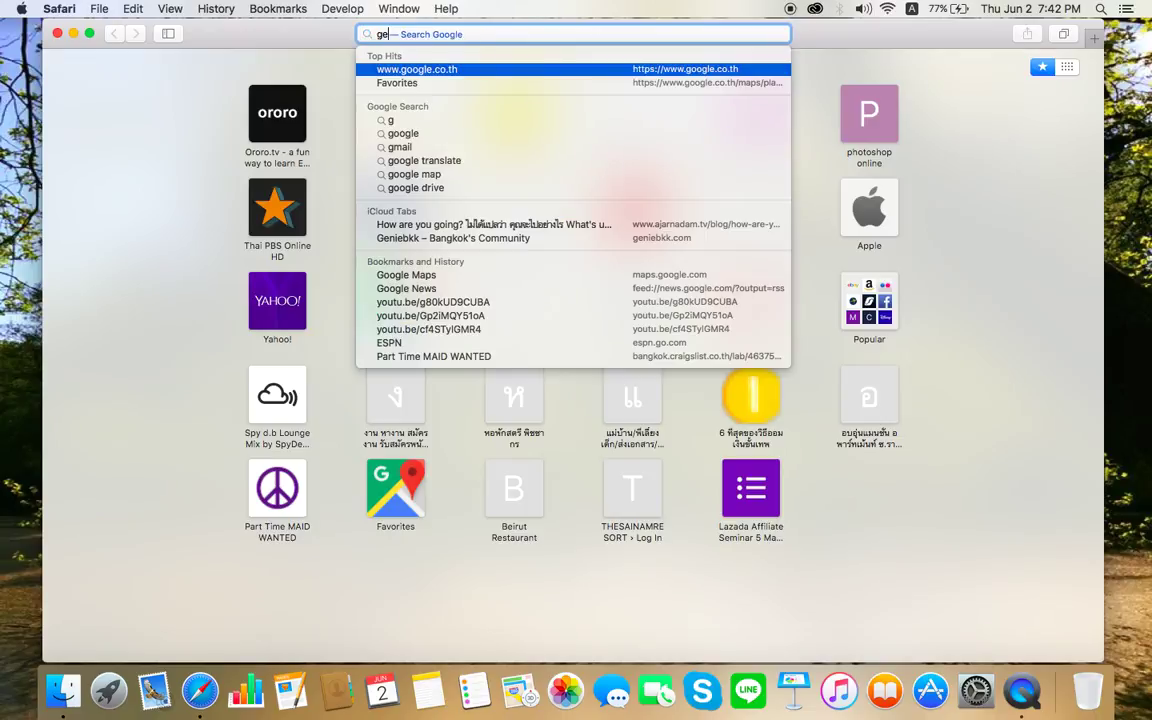
text(niebk)
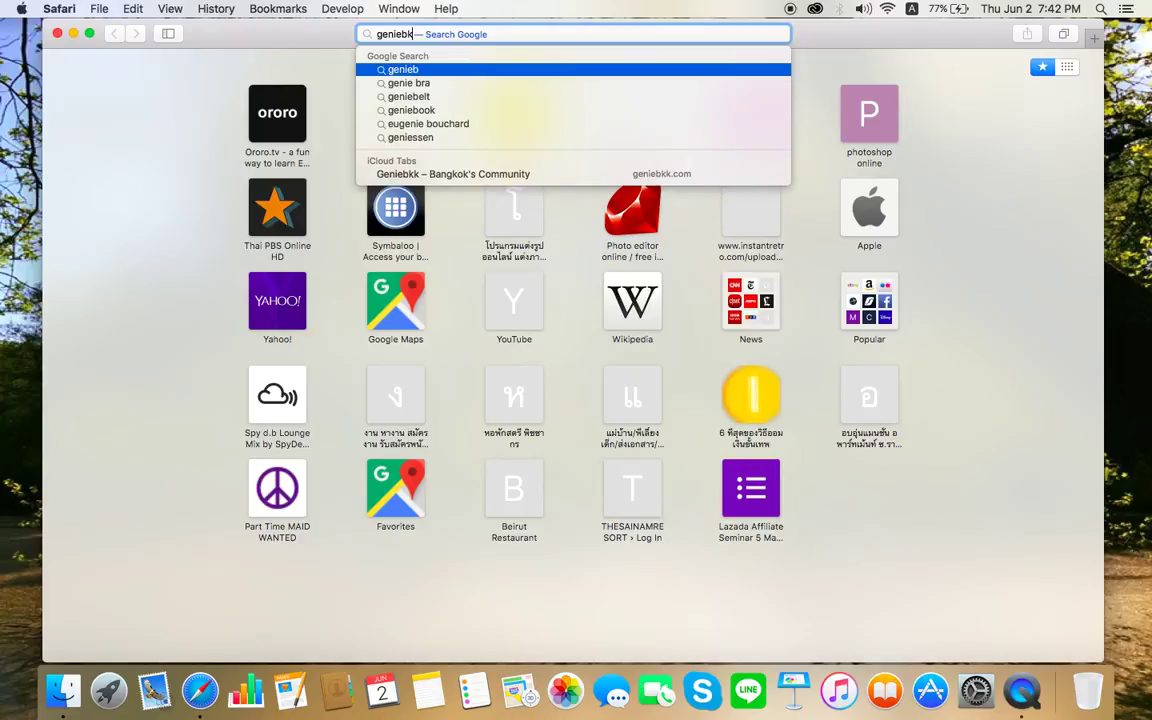
text(k.com)
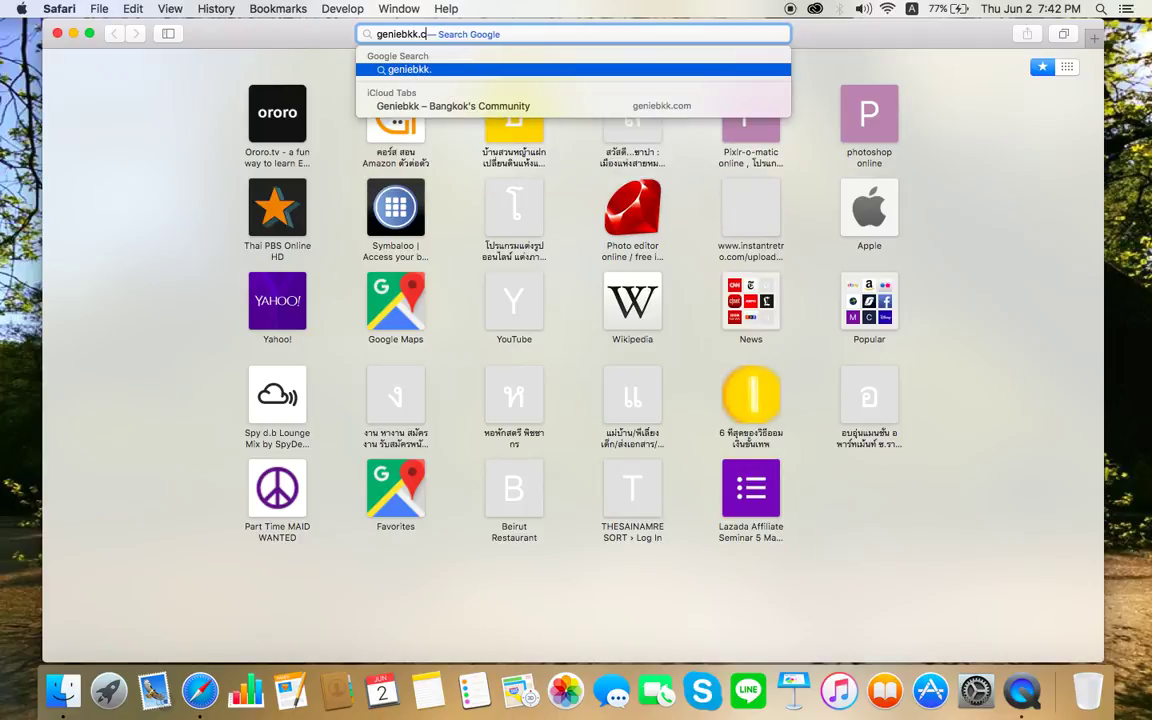
key(BackSpace)
text(m)
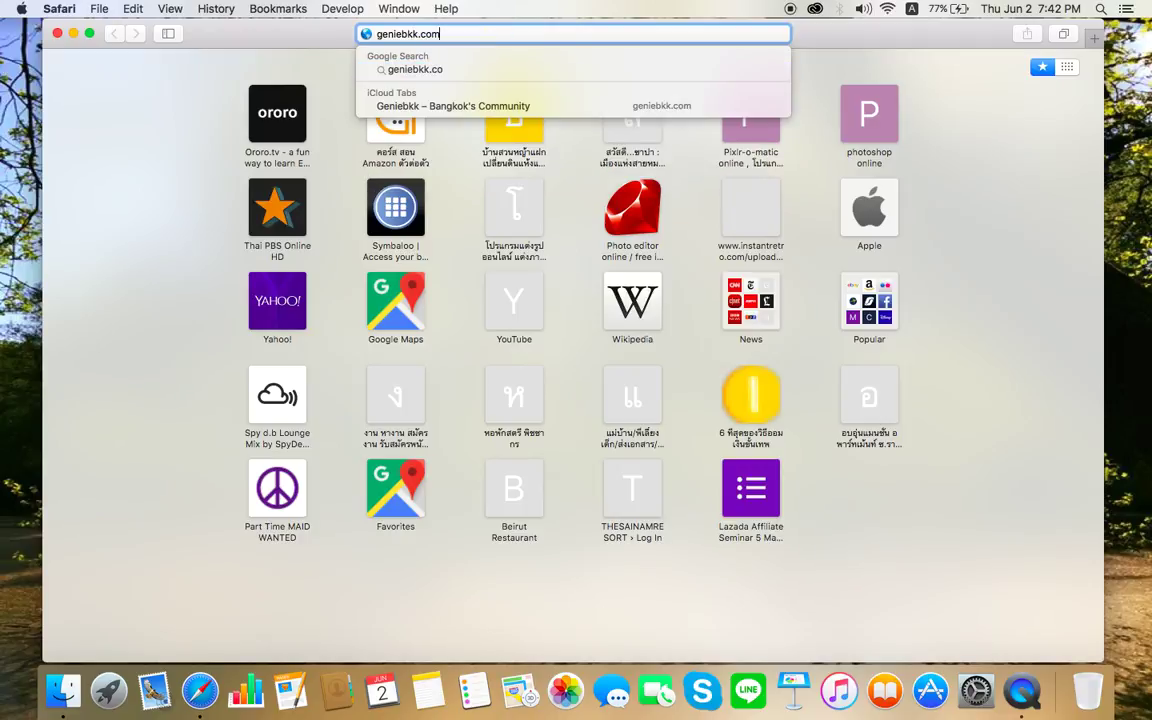
key(Return)
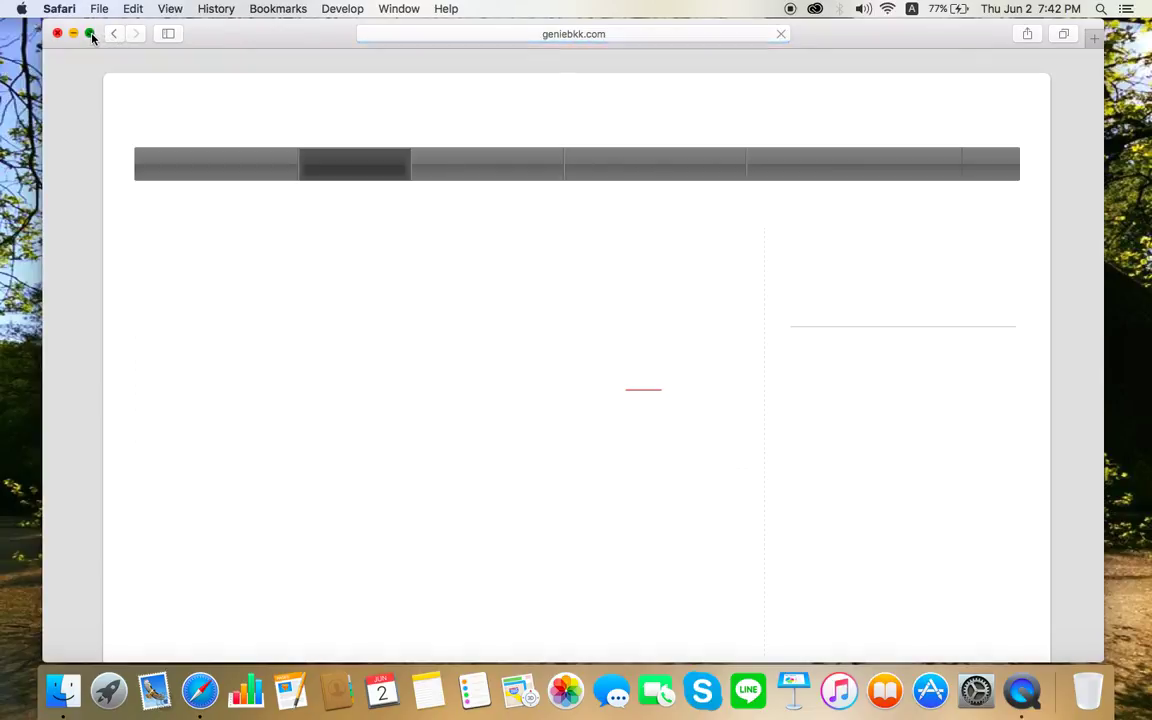
- Make Safari full screen and scroll through the discounted bag listings, including the 890-baht Little Bag backpack
click(89, 33)
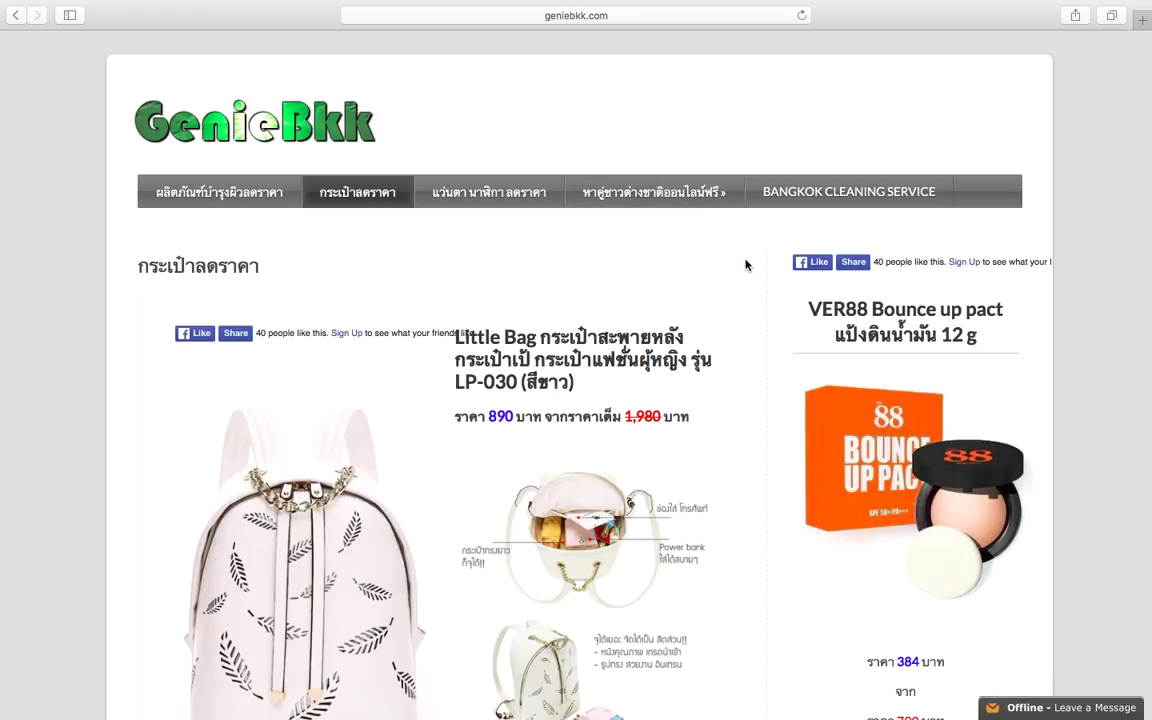
scroll(745, 265, down, 1)
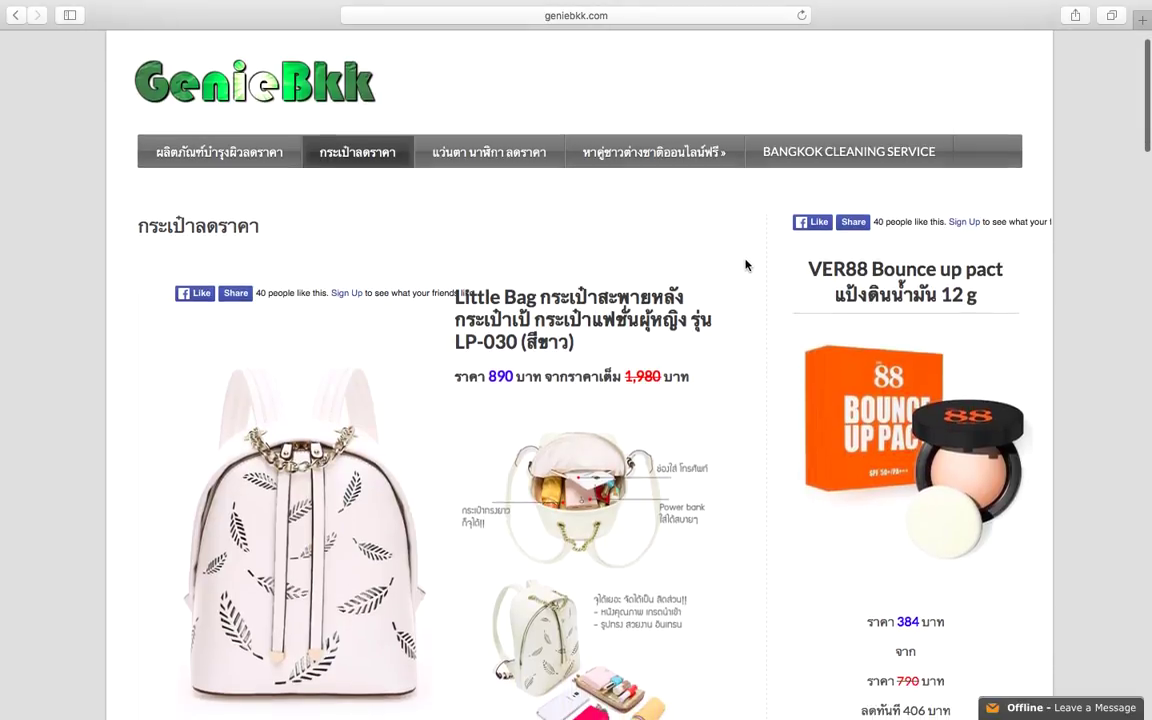
scroll(745, 265, down, 2)
scroll(745, 265, down, 2)
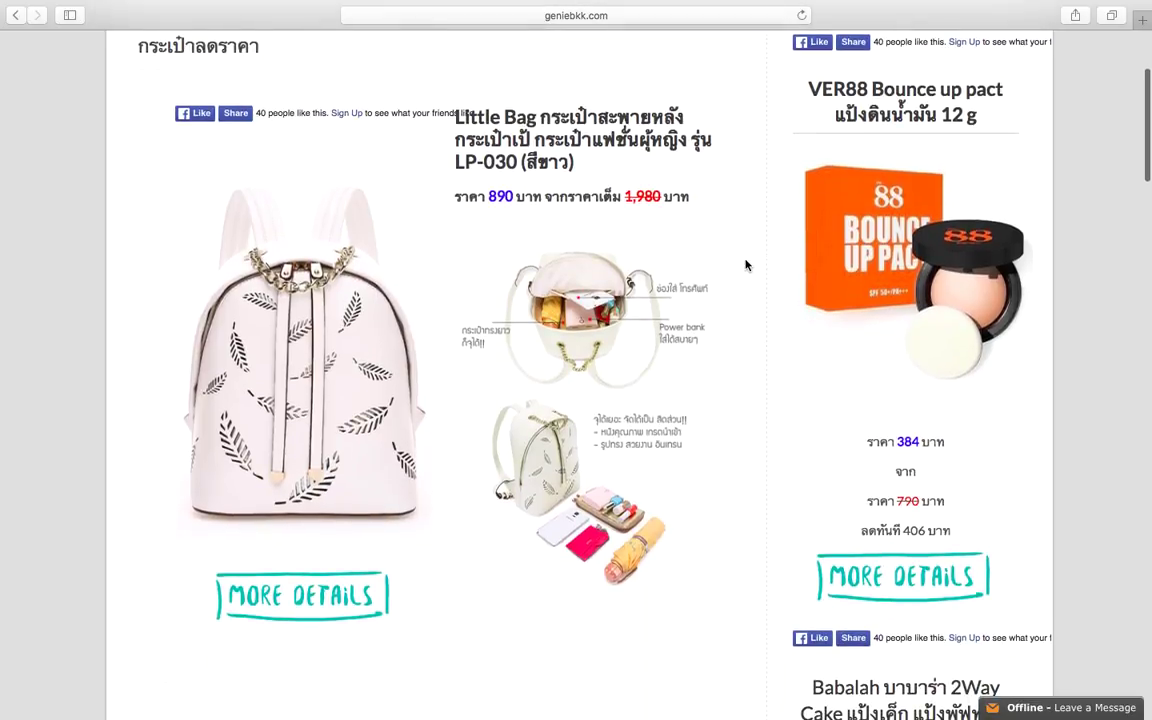
scroll(745, 265, down, 1)
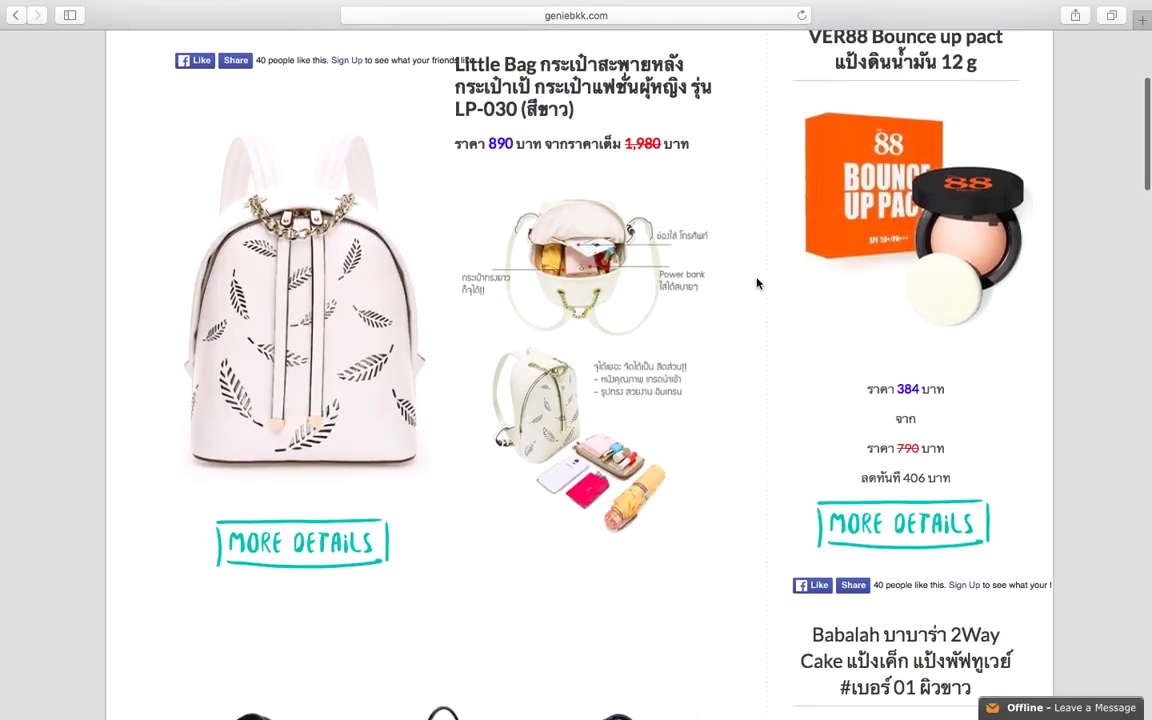
scroll(756, 283, down, 5)
scroll(756, 283, down, 6)
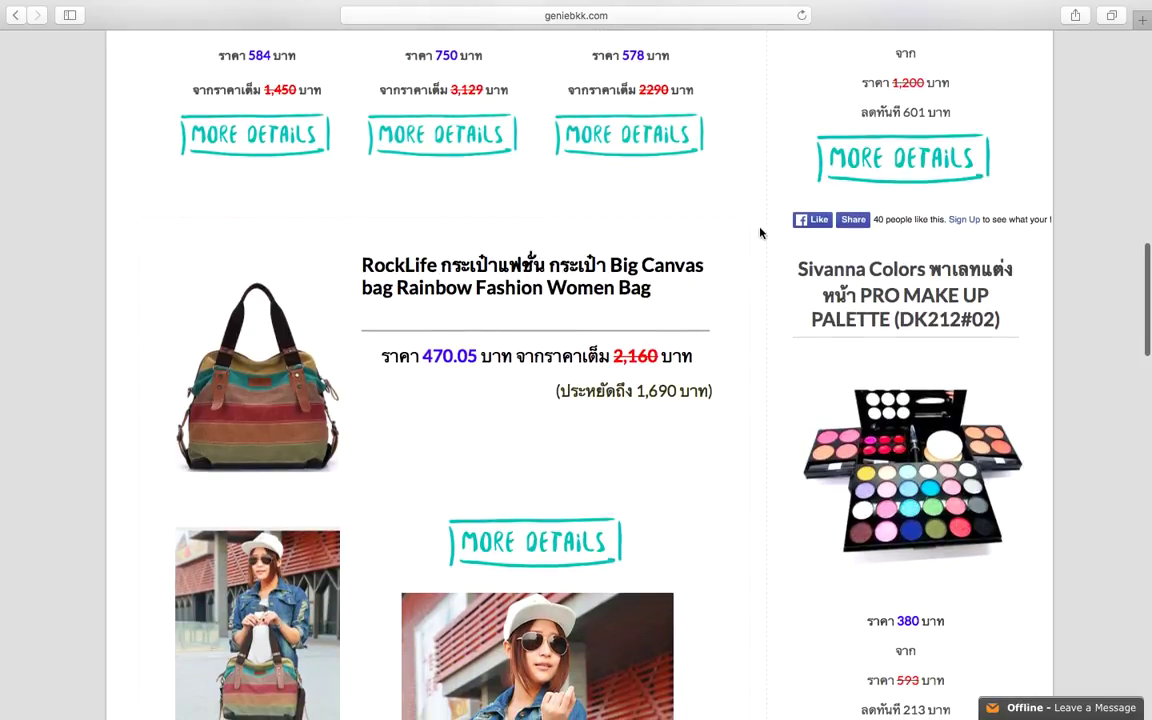
scroll(759, 233, down, 5)
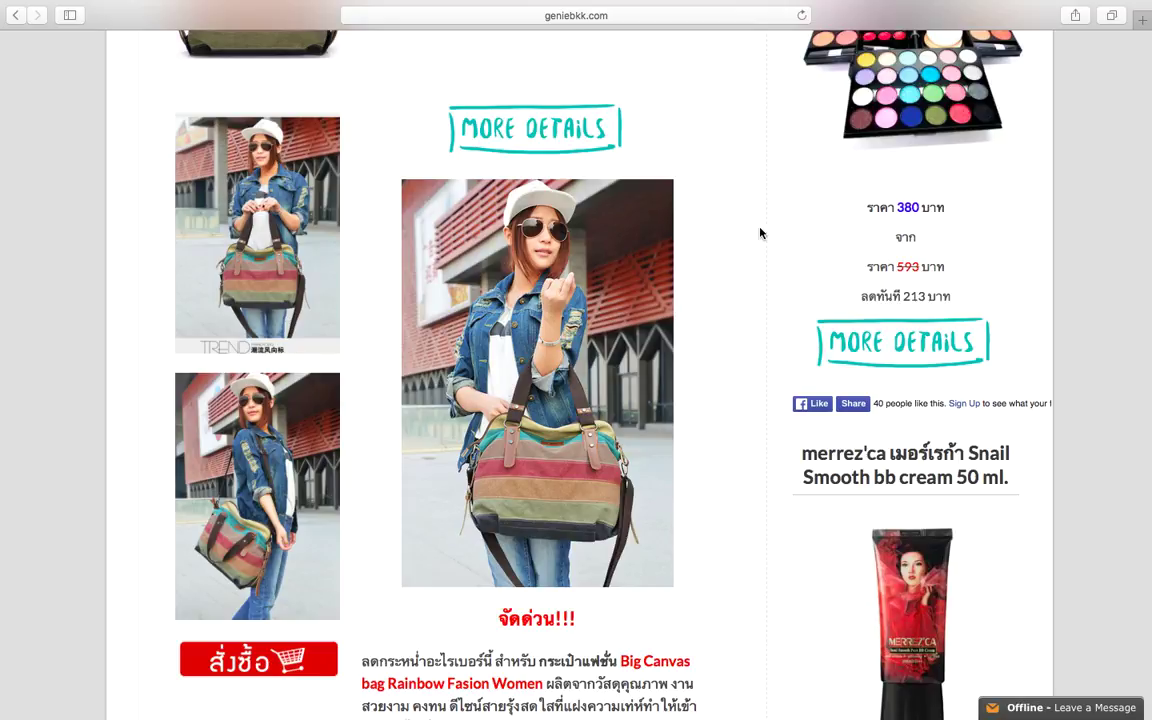
scroll(759, 233, down, 5)
scroll(759, 233, up, 10)
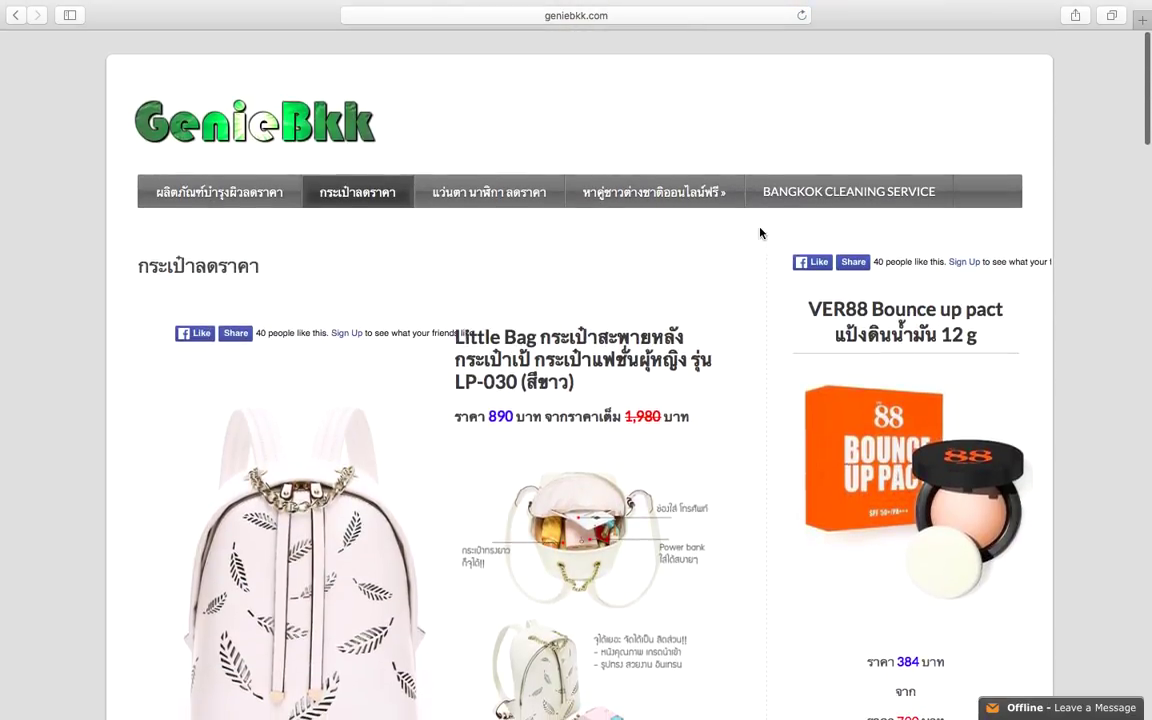
scroll(759, 233, down, 2)
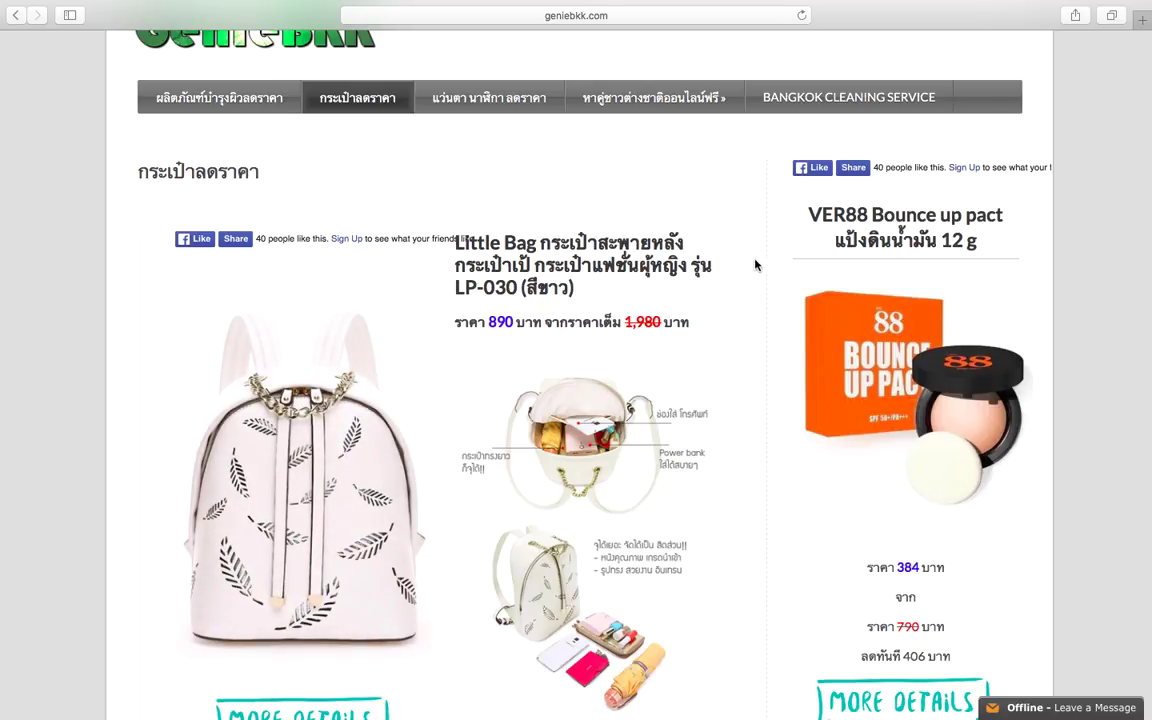
scroll(755, 265, down, 10)
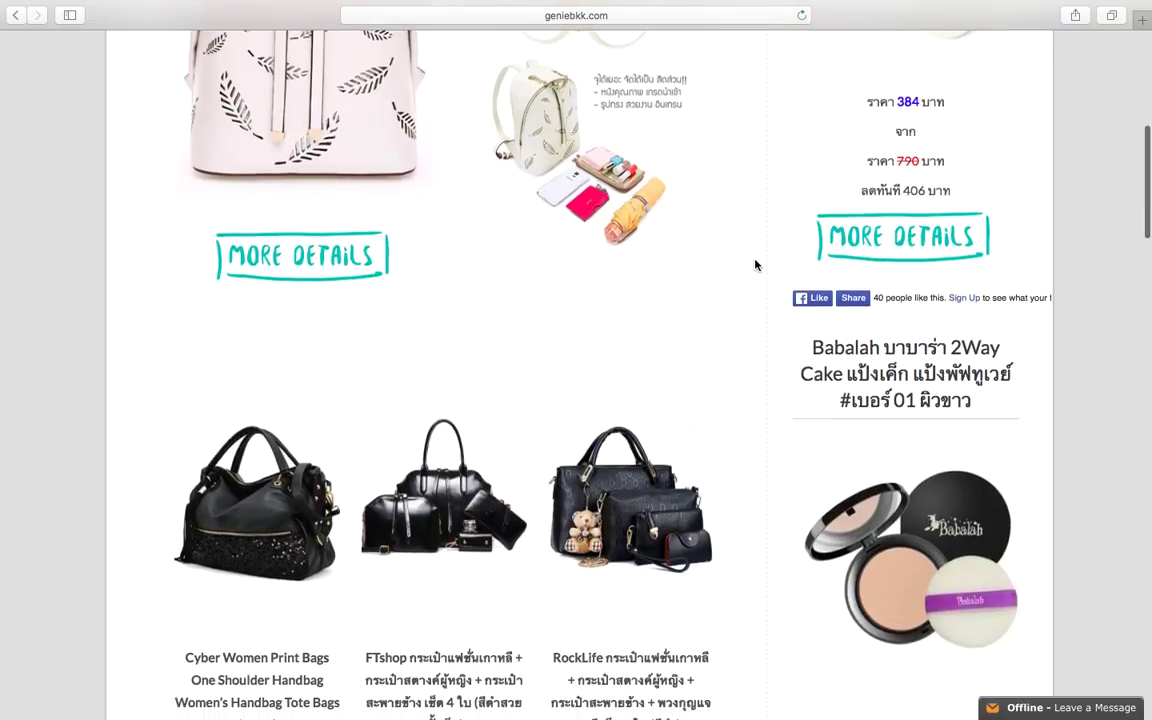
scroll(755, 265, up, 4)
scroll(755, 265, down, 11)
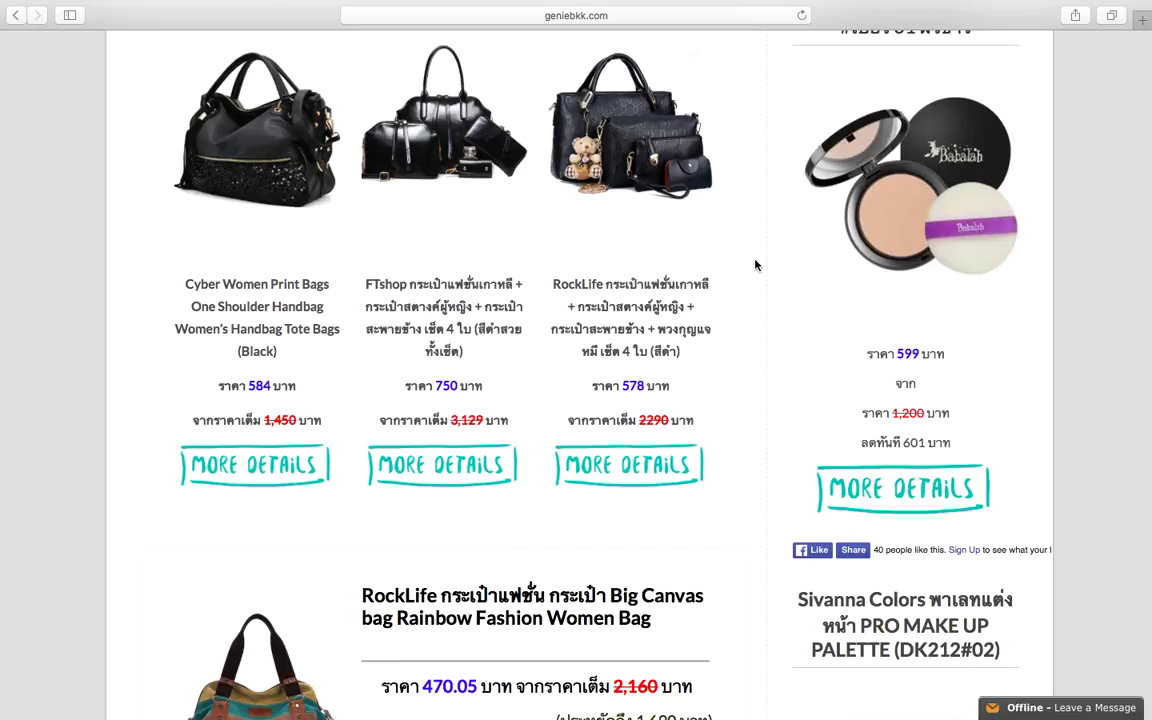
scroll(755, 265, up, 15)
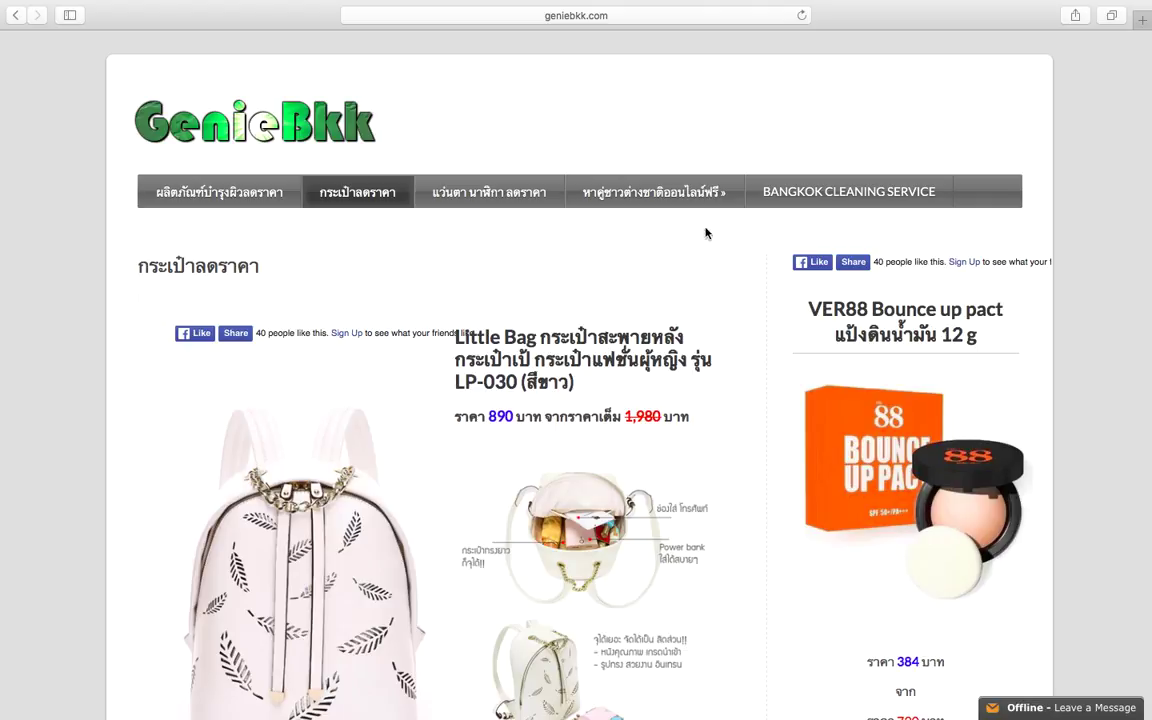
- Open the ศาลาคนเศร้า article from the หาคู่ชาวต่างชาติออนไลน์ฟรี menu and glance over it
mouse_move(670, 205)
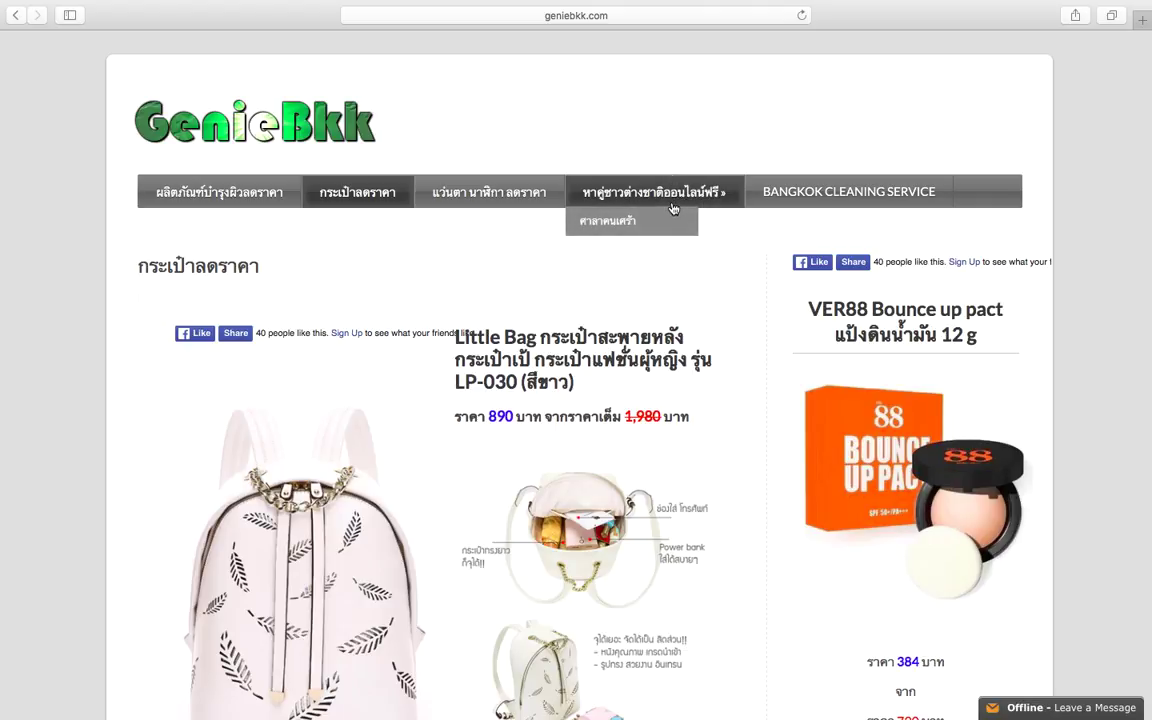
click(622, 224)
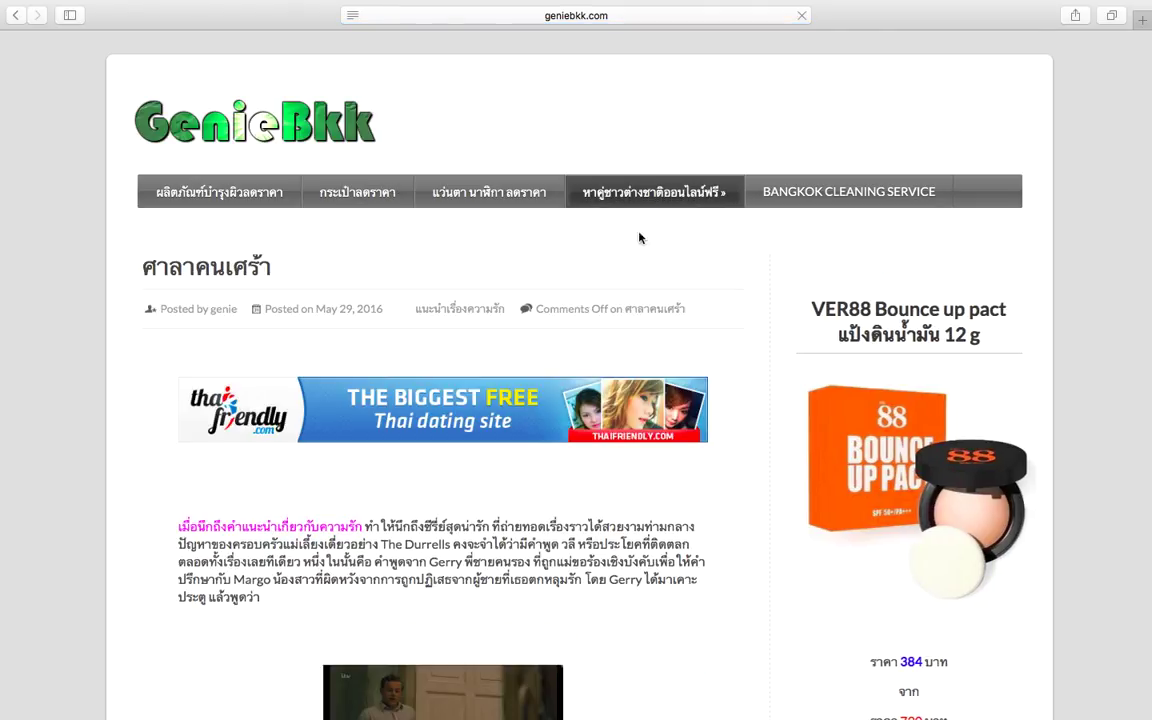
scroll(740, 358, down, 10)
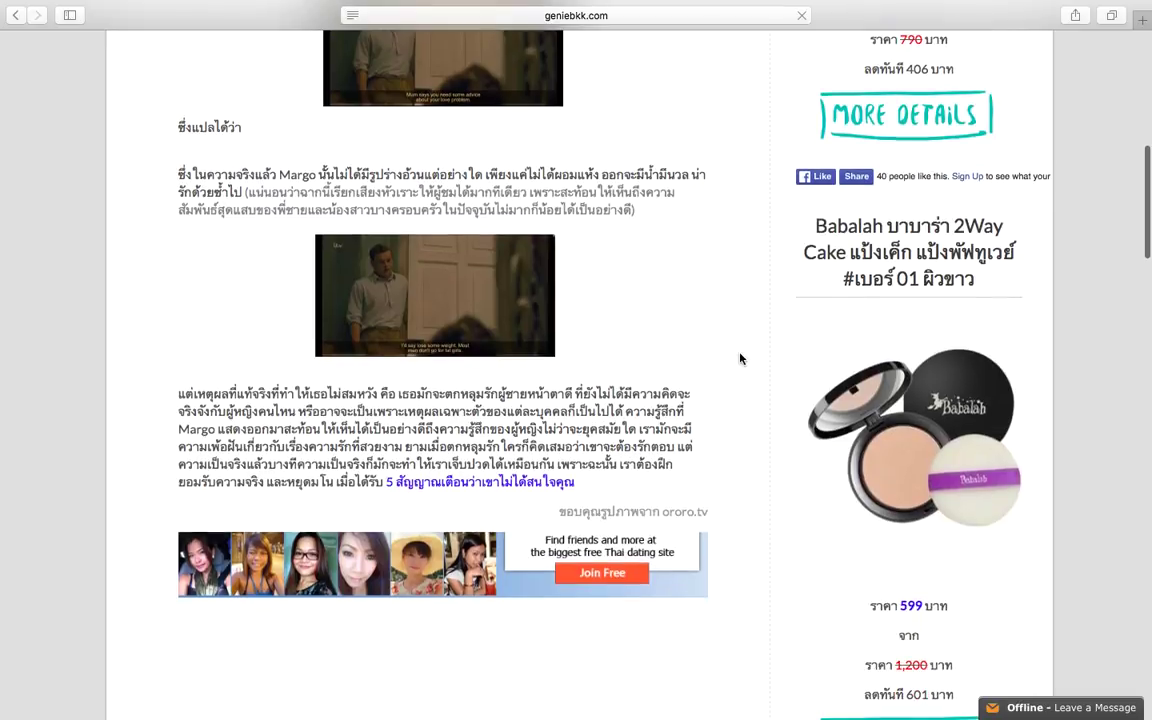
scroll(735, 338, up, 10)
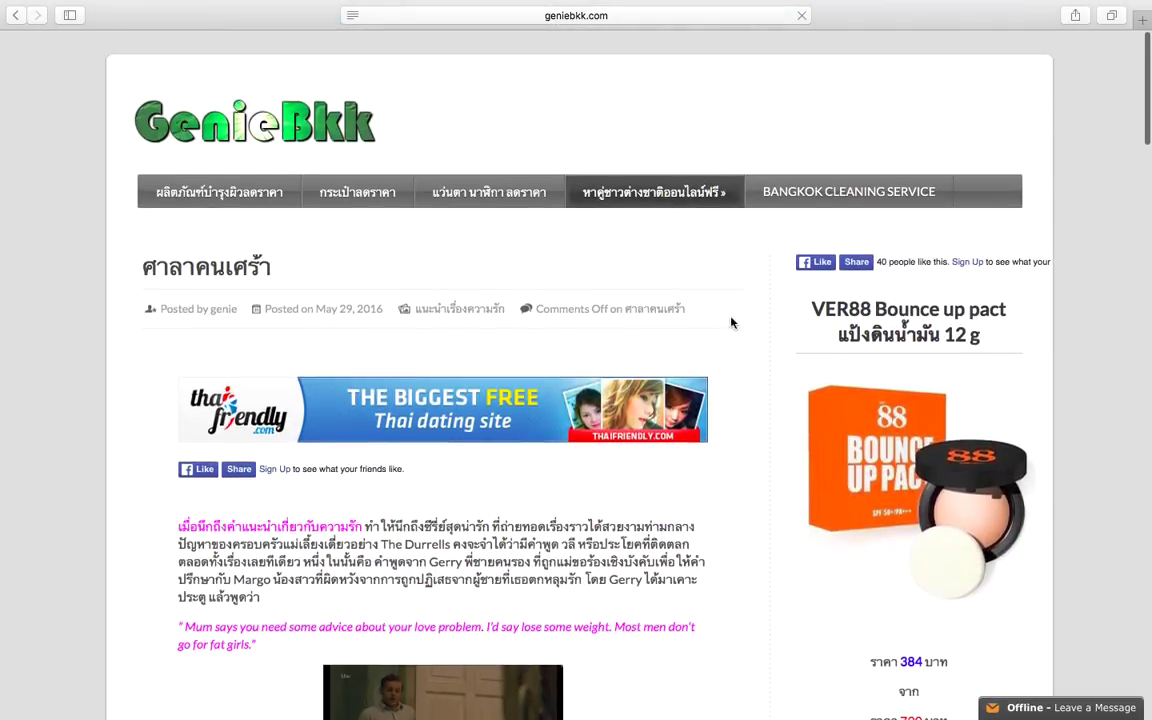
mouse_move(726, 188)
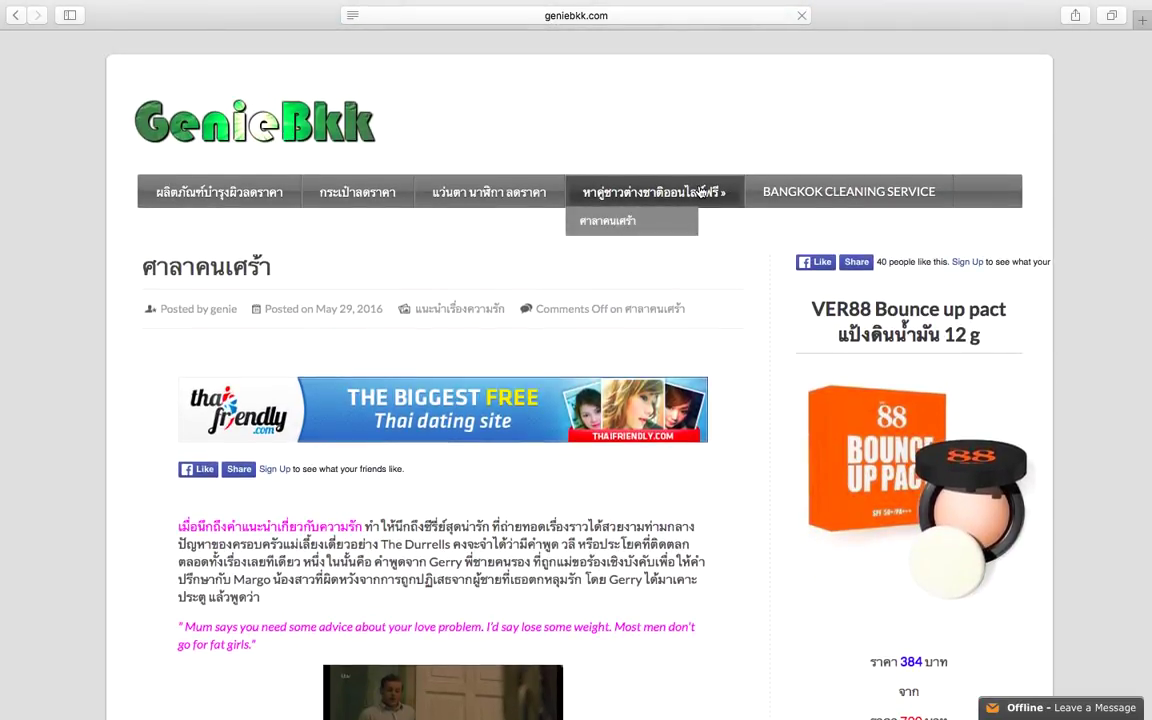
click(700, 190)
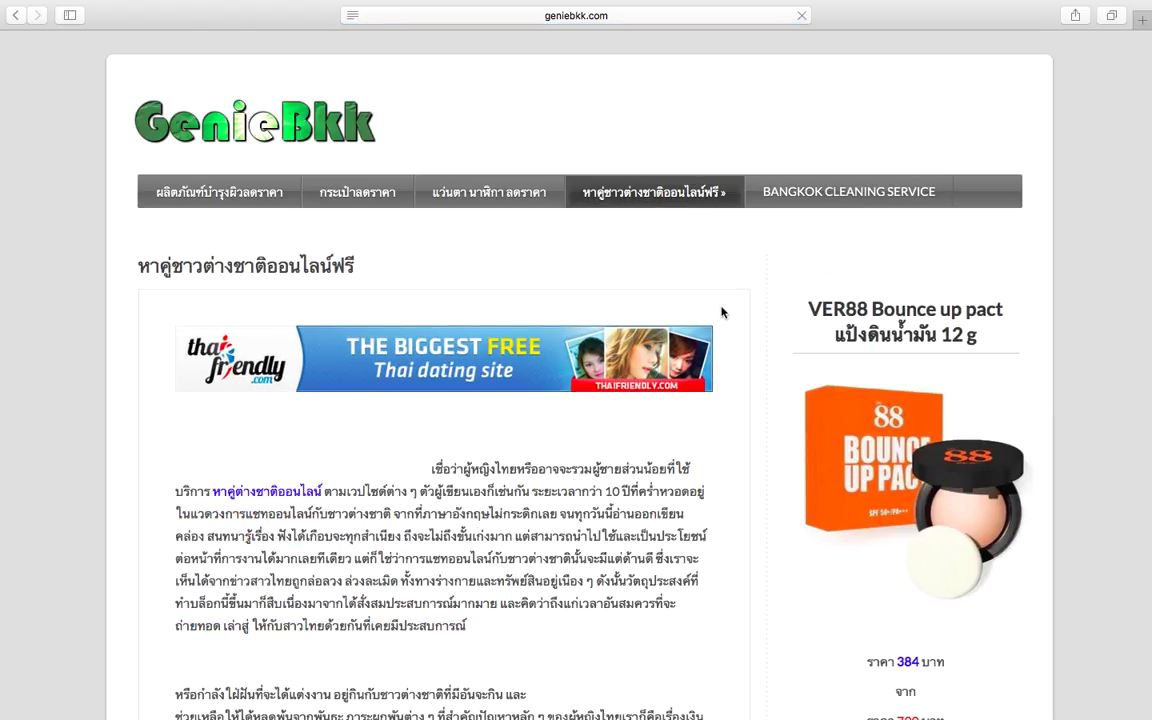
scroll(757, 320, down, 5)
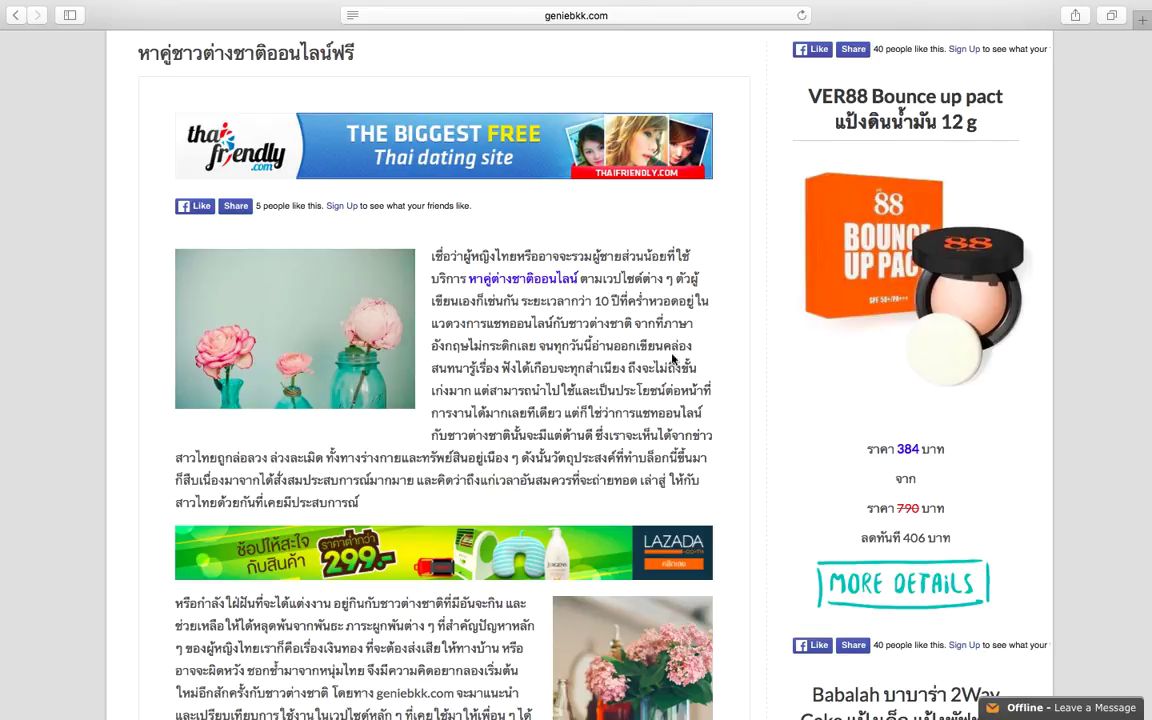
scroll(737, 378, down, 8)
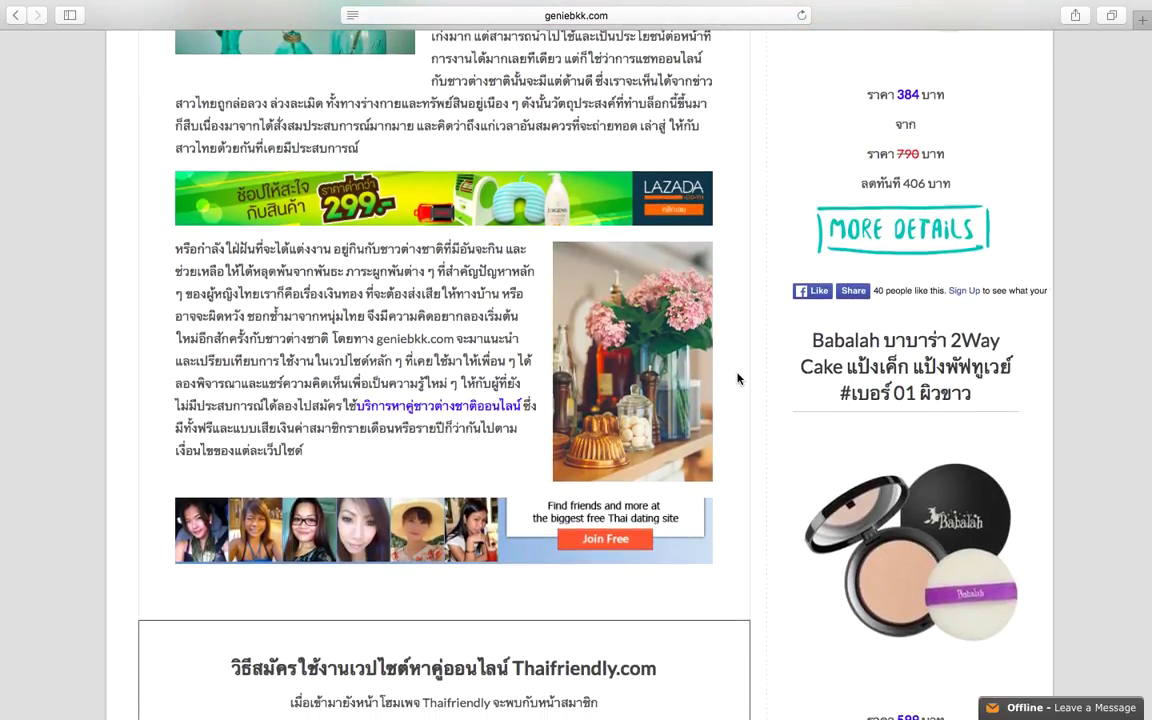
scroll(737, 378, down, 12)
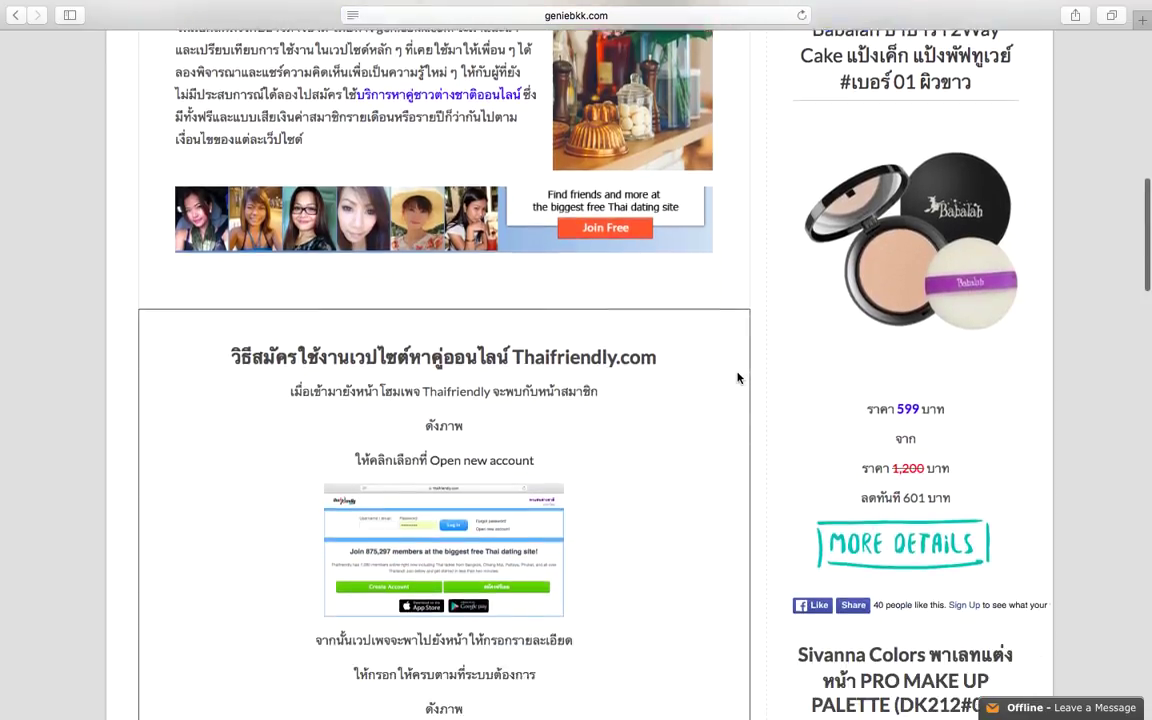
scroll(737, 378, up, 20)
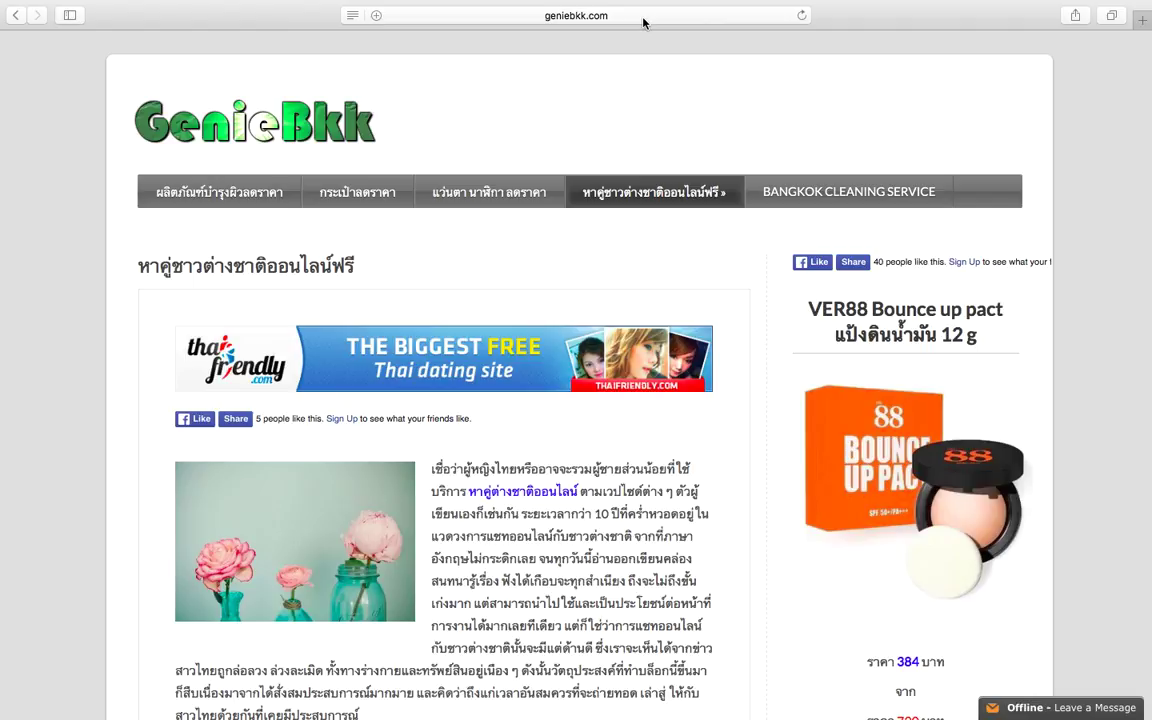
- Replace the current address with thaifriendly.com and load the Thai Friendly login page
click(643, 16)
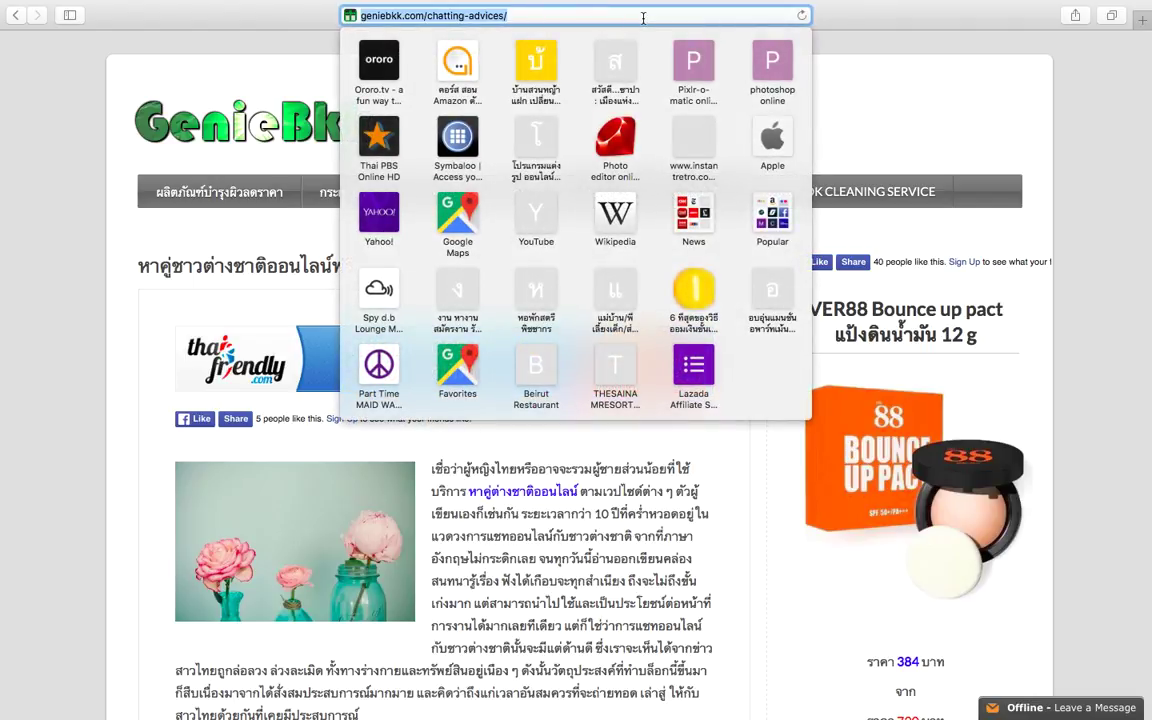
key(BackSpace)
text(tha)
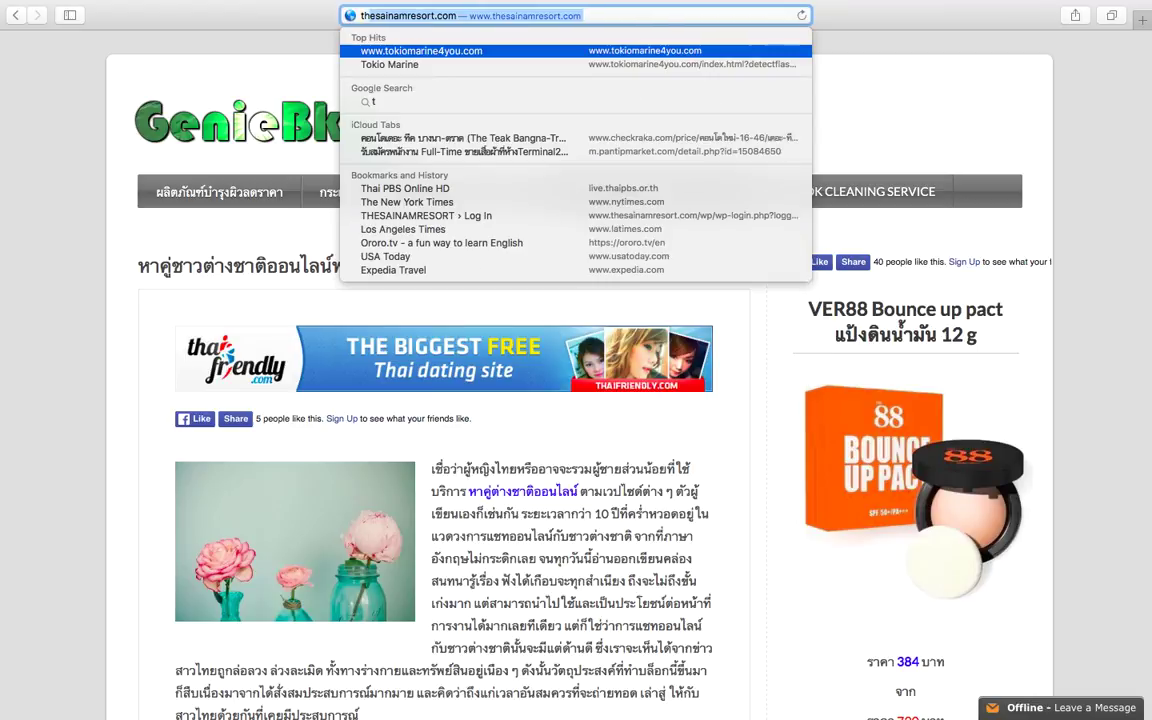
text(ifr)
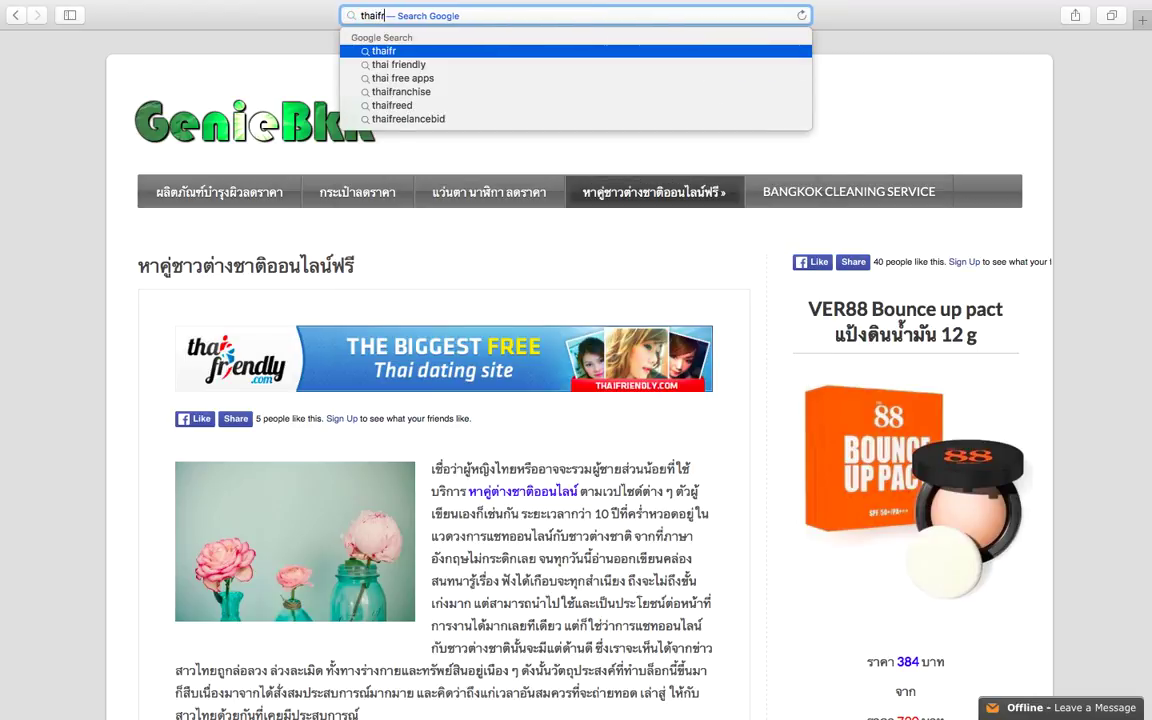
text(iendl)
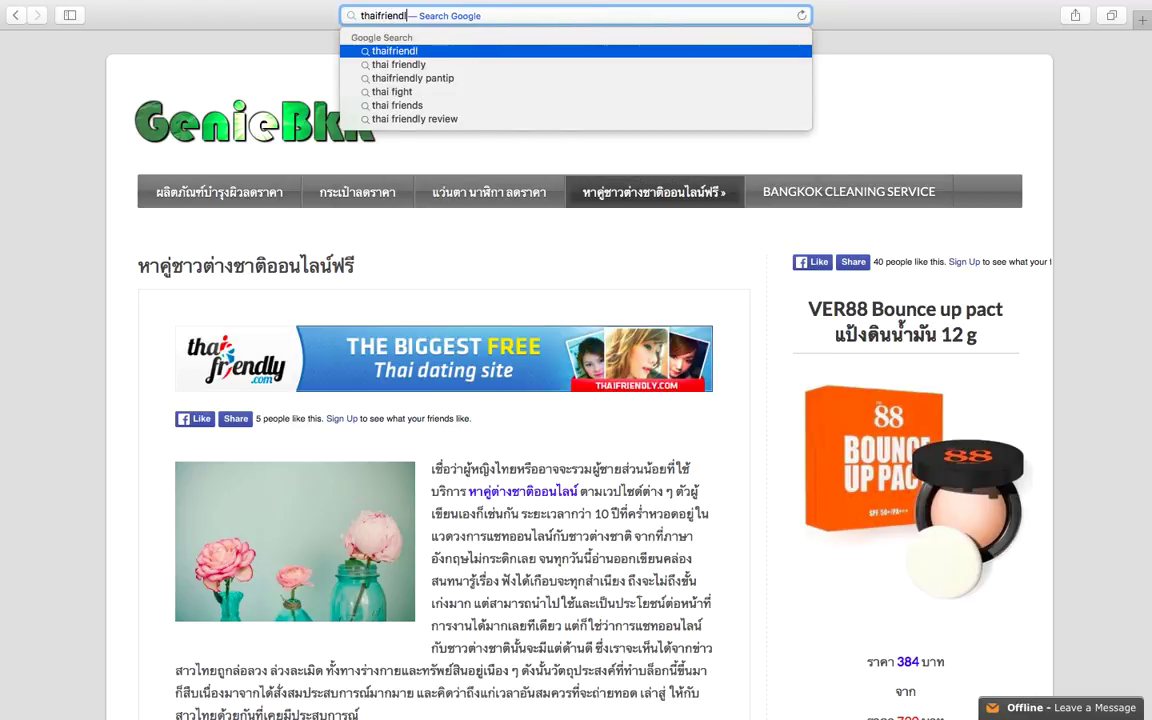
text(y.com)
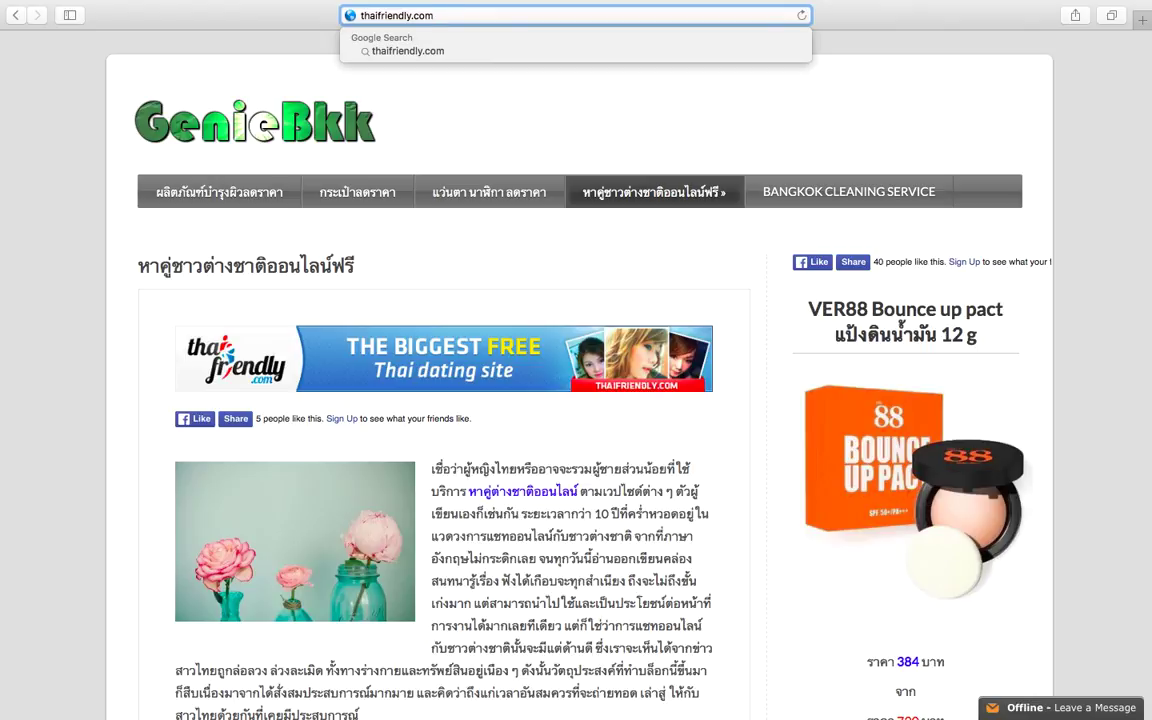
key(Return)
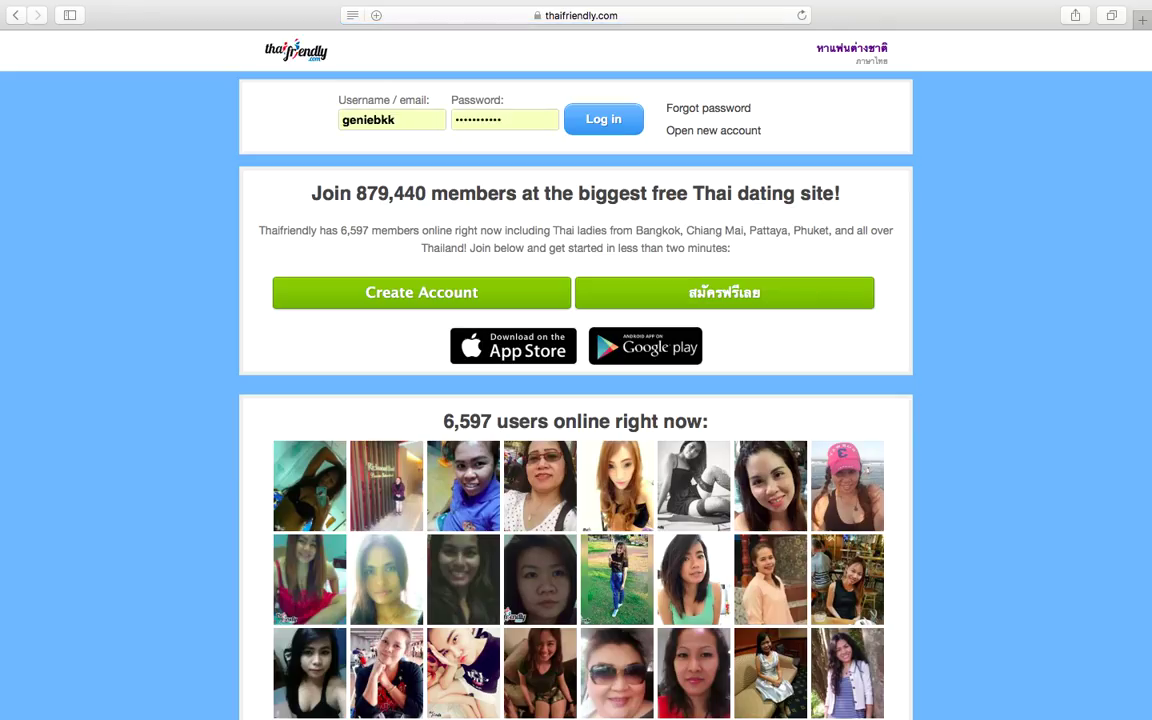
- Delete the autofilled username and password from the Thai Friendly login form
scroll(610, 280, down, 10)
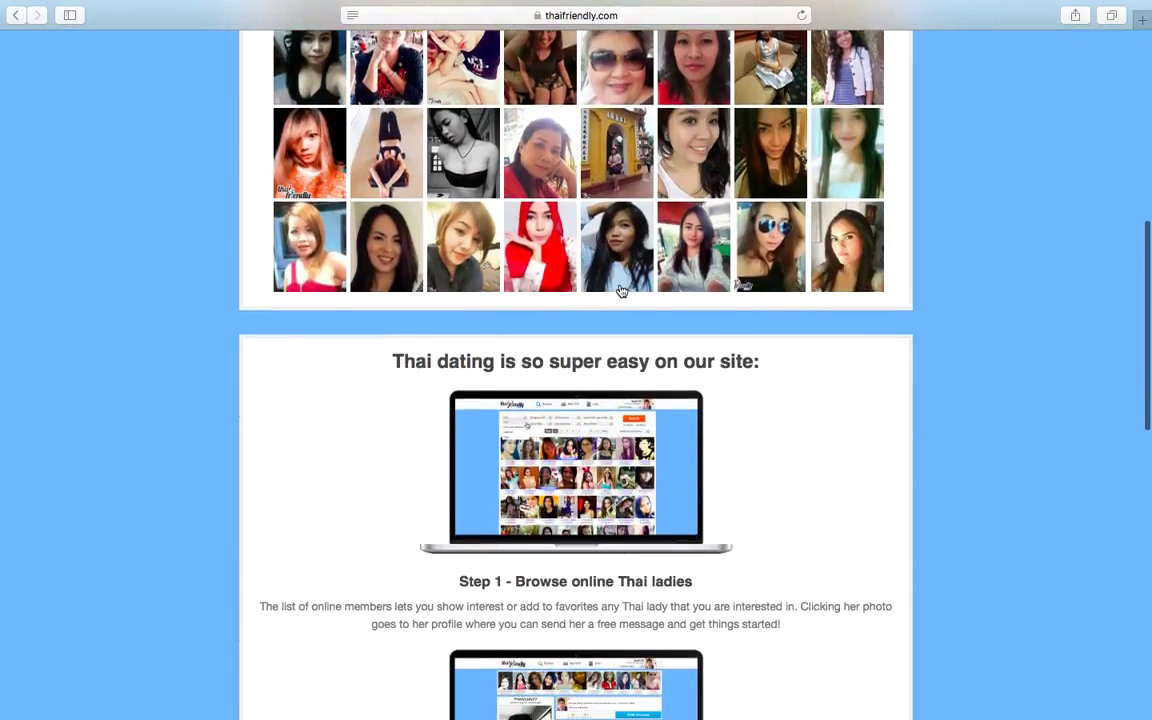
scroll(620, 293, up, 15)
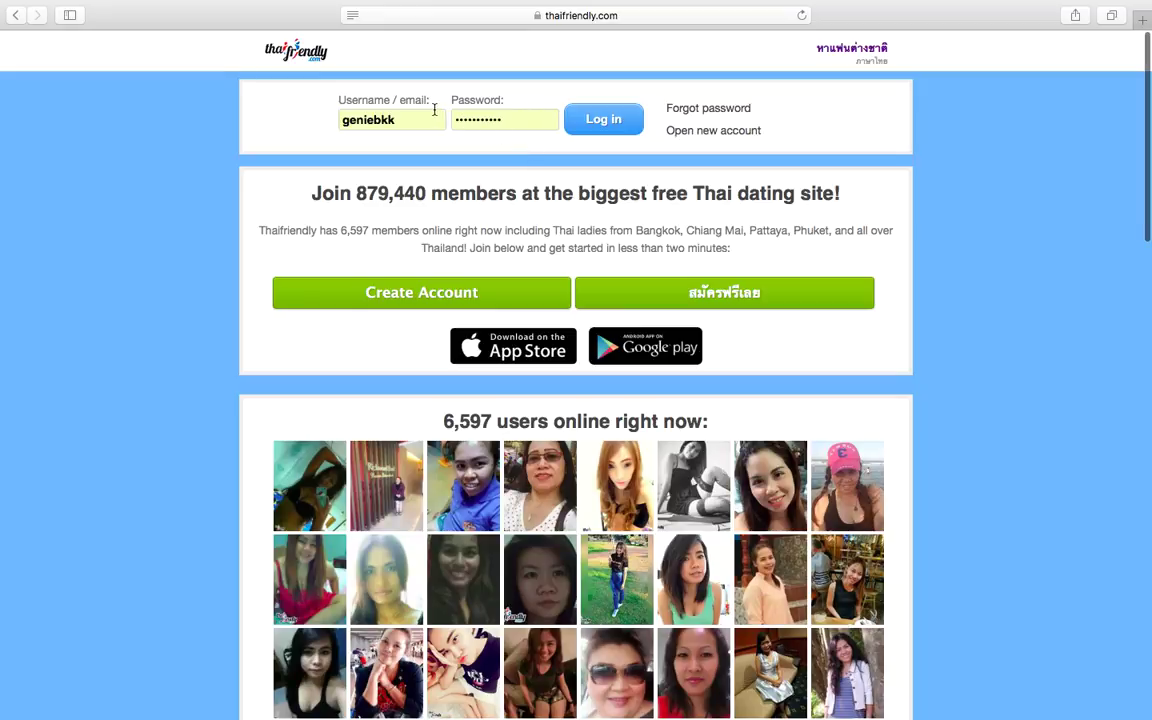
drag(406, 120, 284, 95)
key(BackSpace)
click(459, 117)
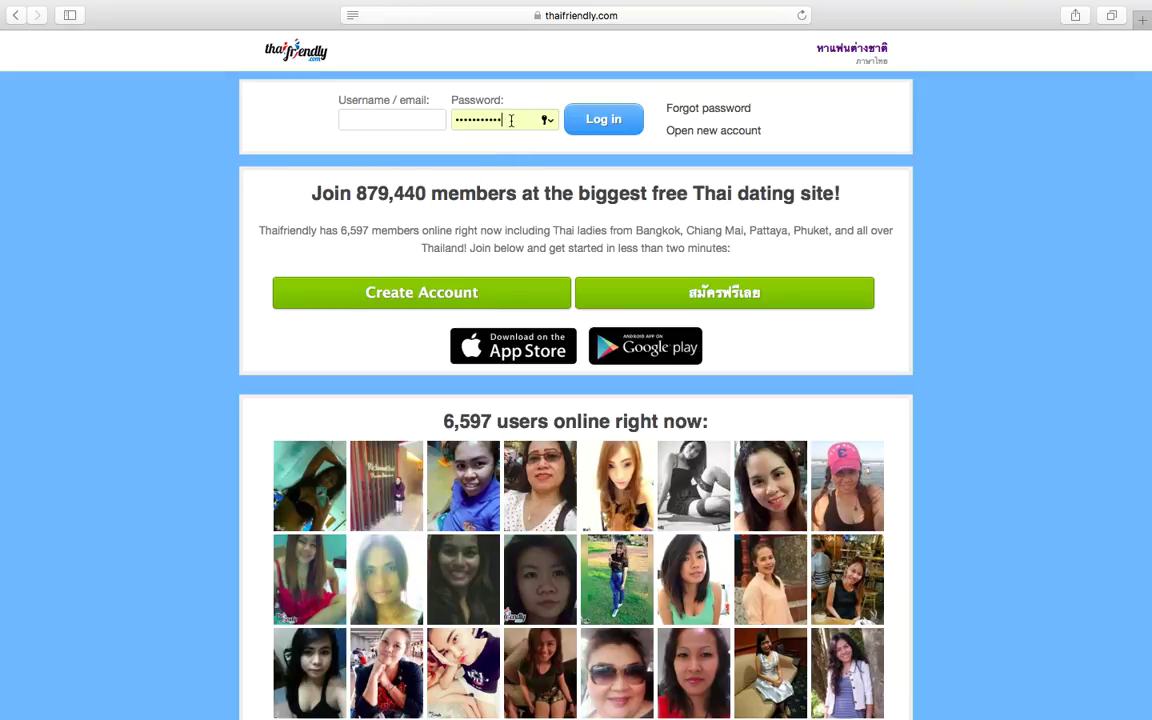
double_click(459, 117)
key(BackSpace)
click(868, 115)
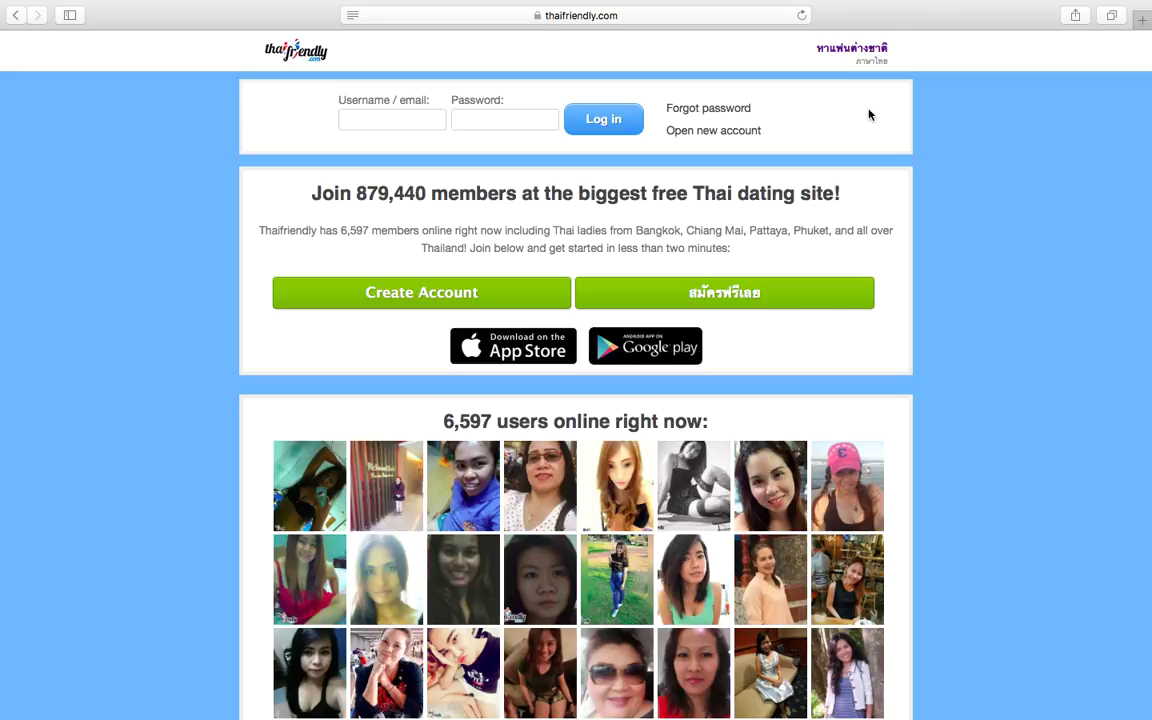
scroll(859, 118, up, 2)
- Open the new-account form and clear its prefilled username
click(709, 131)
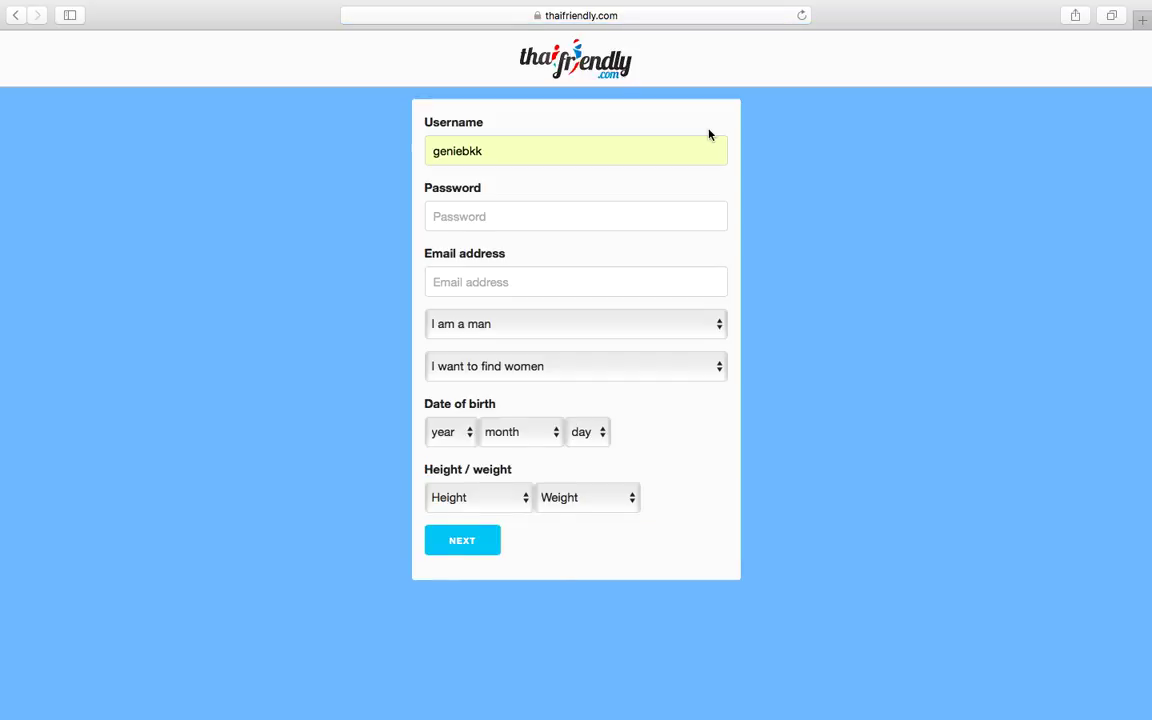
click(684, 147)
key(BackSpace)
key(BackSpace)
key(BackSpace)
key(BackSpace)
key(BackSpace)
key(BackSpace)
key(BackSpace)
key(BackSpace)
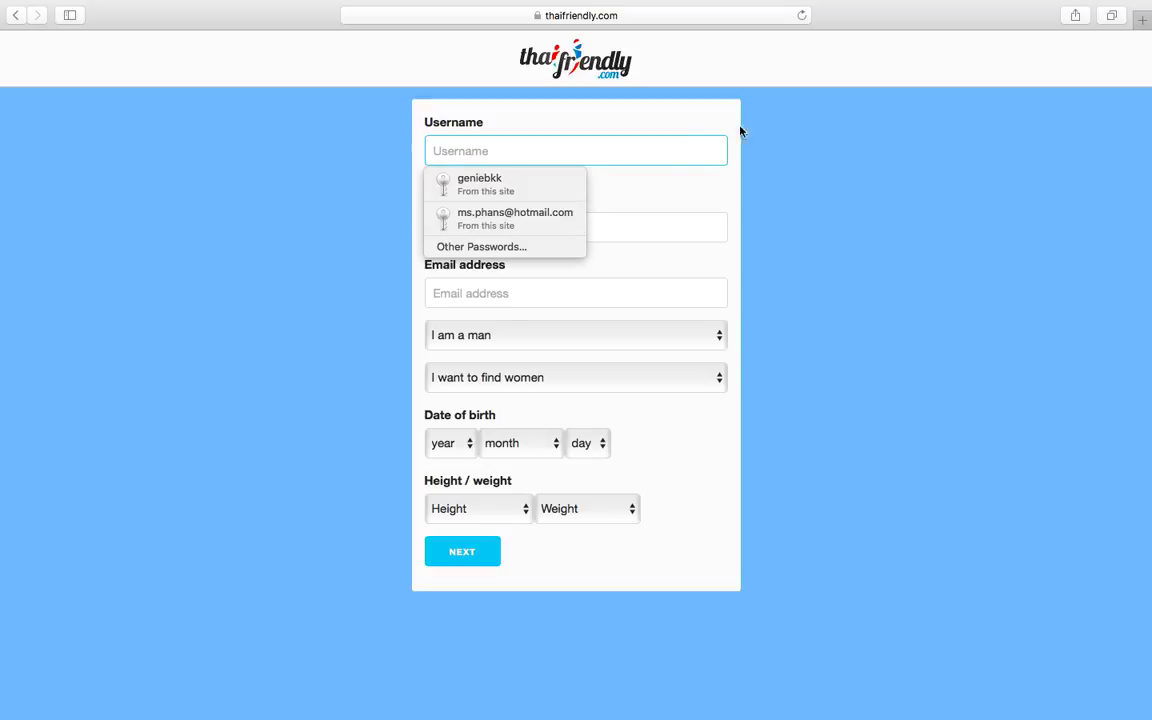
click(769, 126)
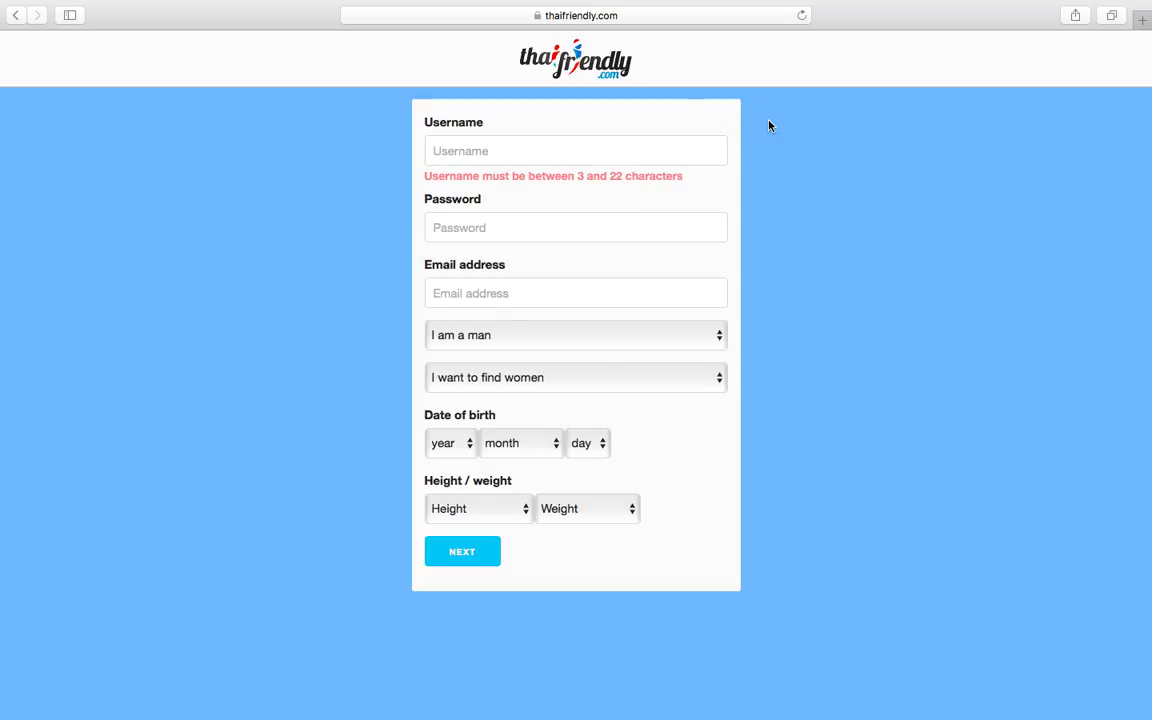
- Enter a new username and the account password
click(486, 152)
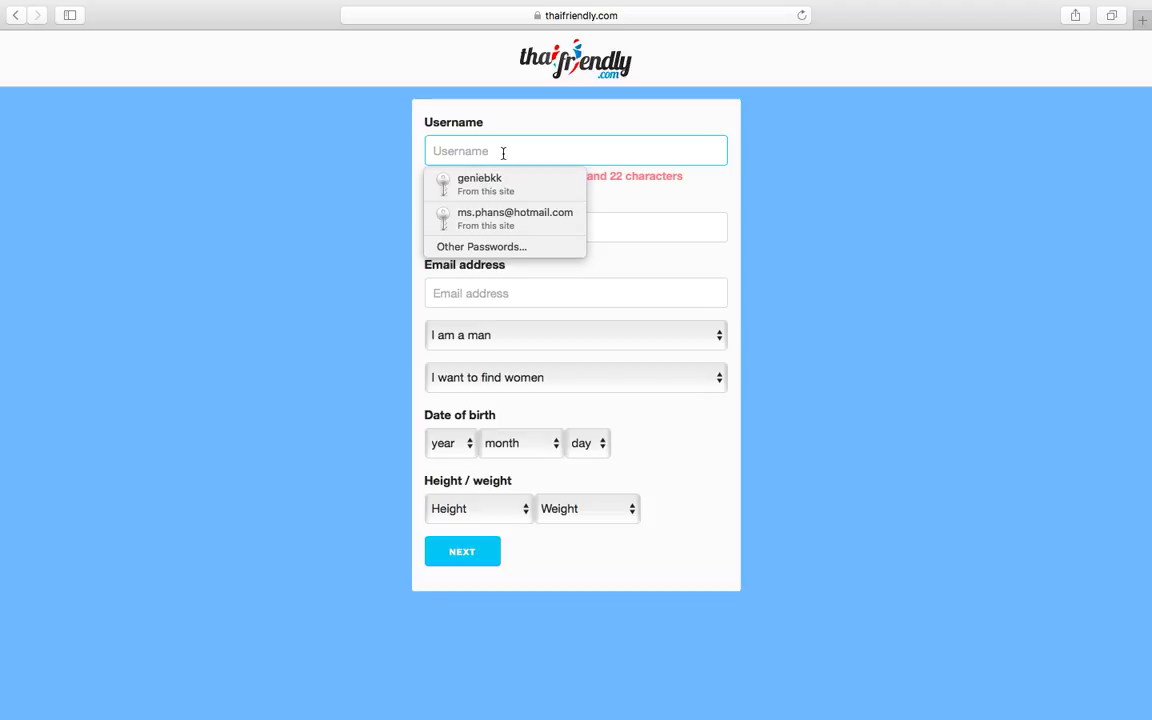
text(be)
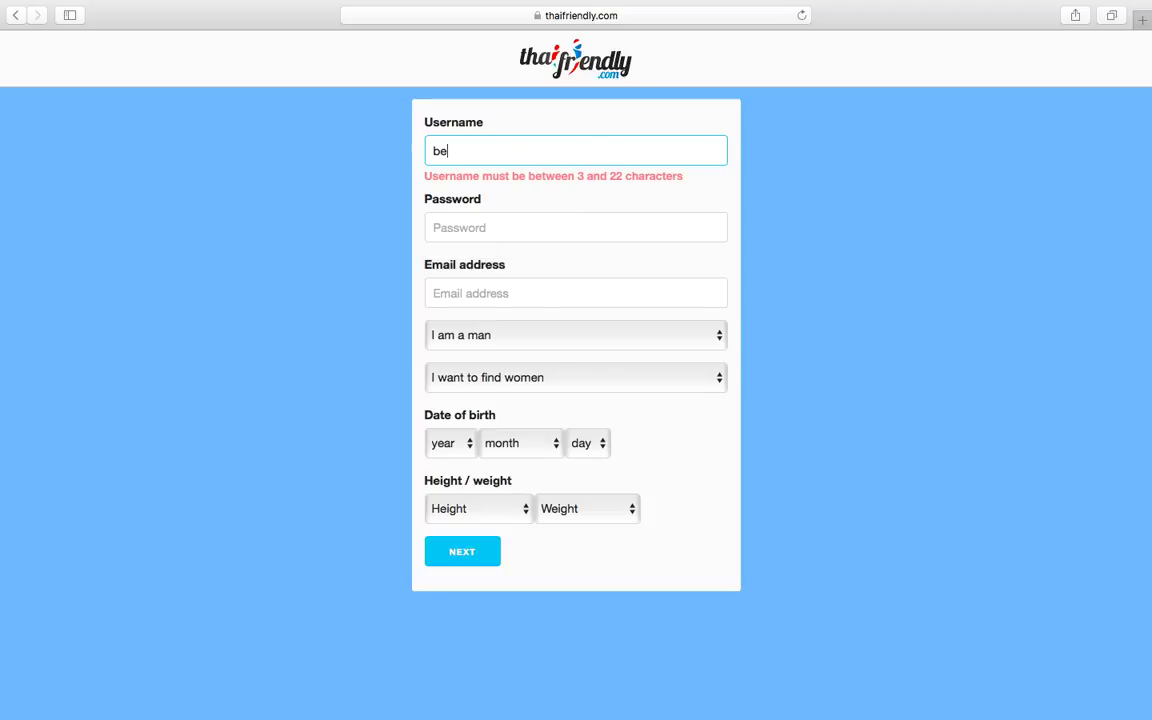
text(auty)
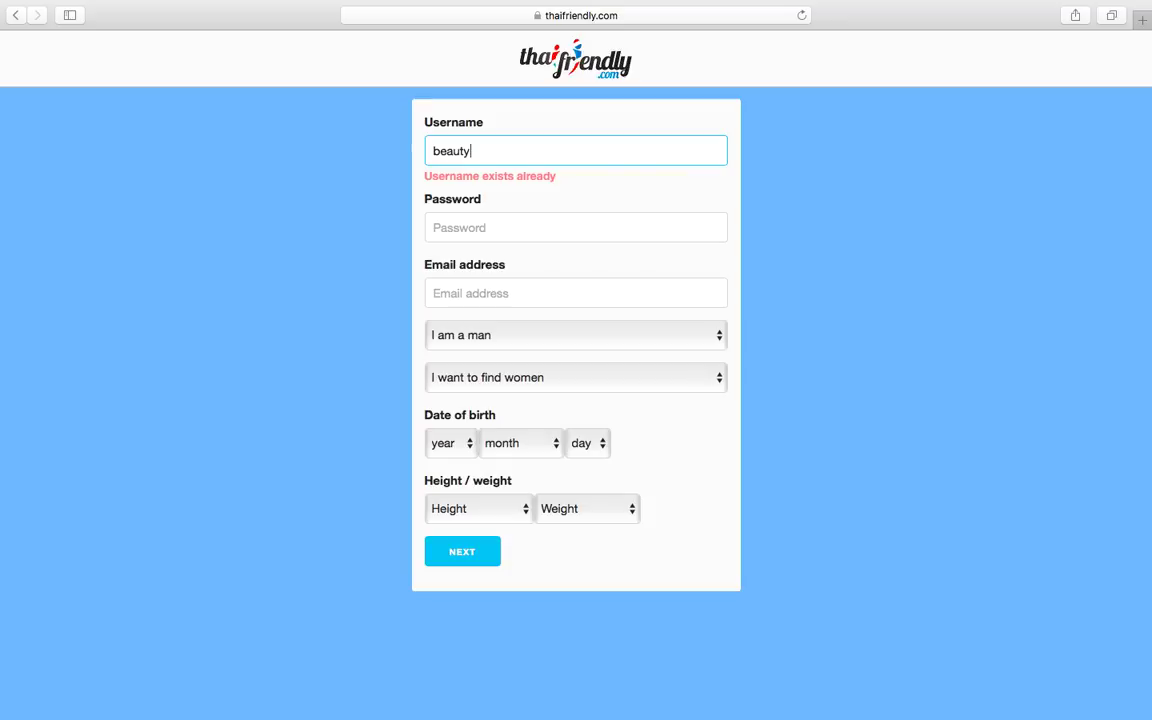
text(thailady)
click(511, 218)
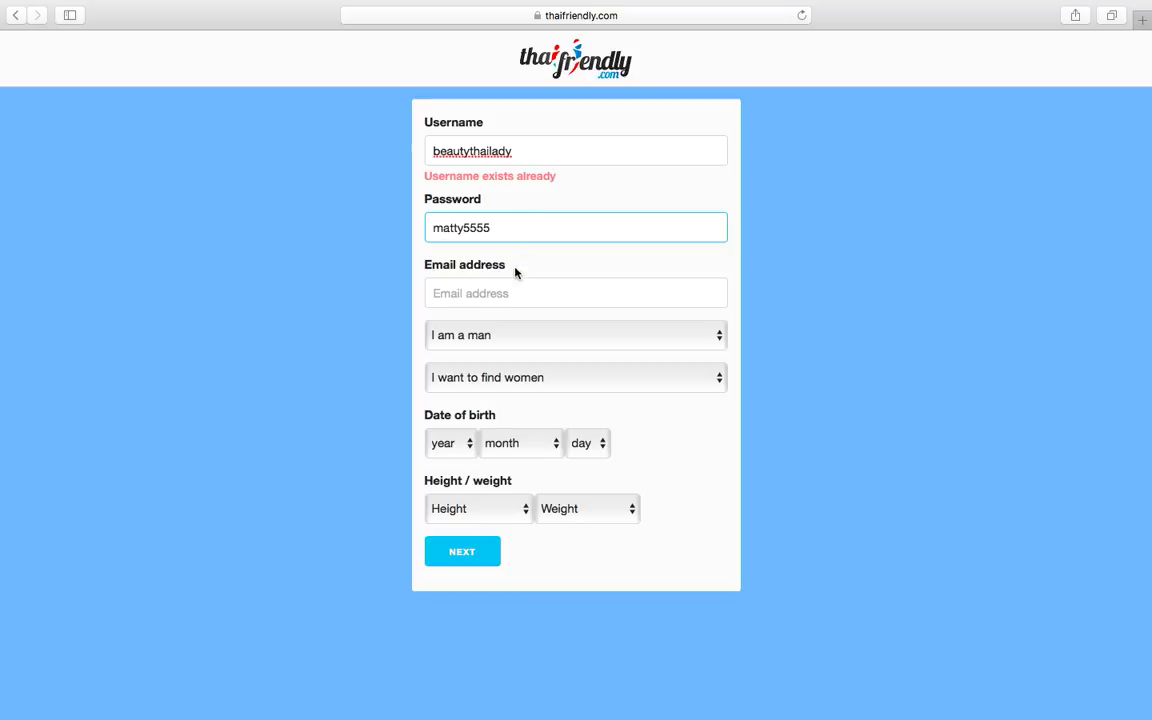
- Fill in the user's Gmail address in the Email address field
click(515, 292)
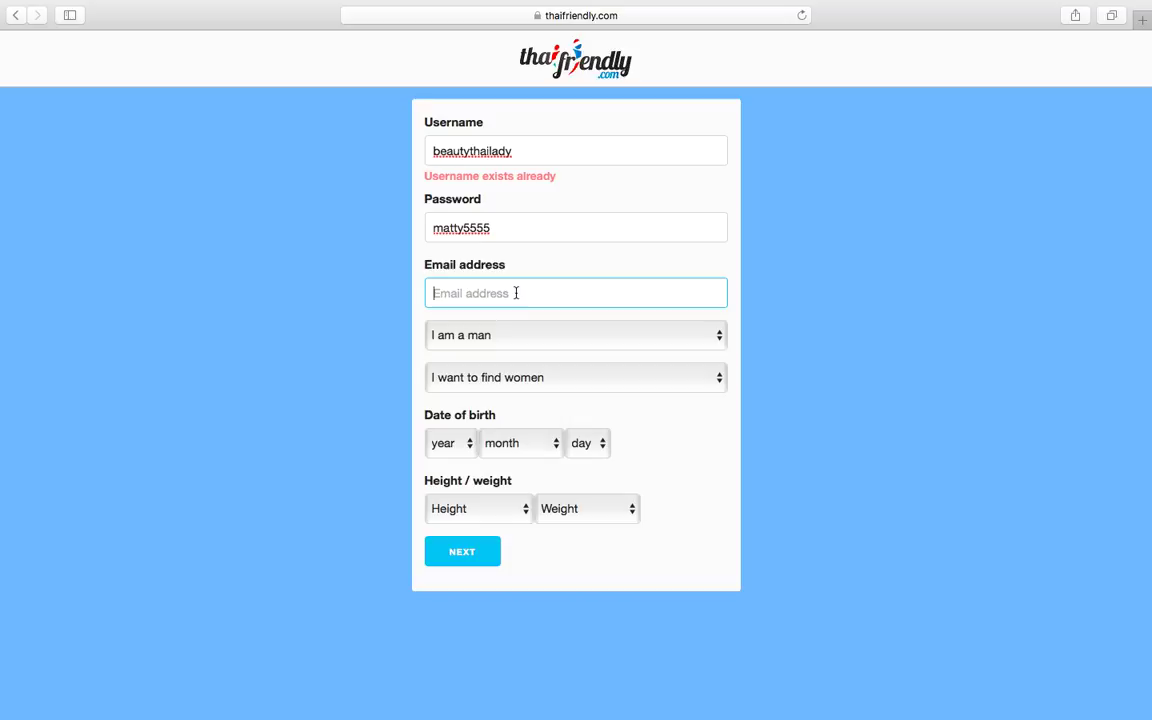
key(Home)
key(Delete)
key(End)
- Choose 'I am a woman' and 'I want to find men' in the two dropdowns
click(720, 340)
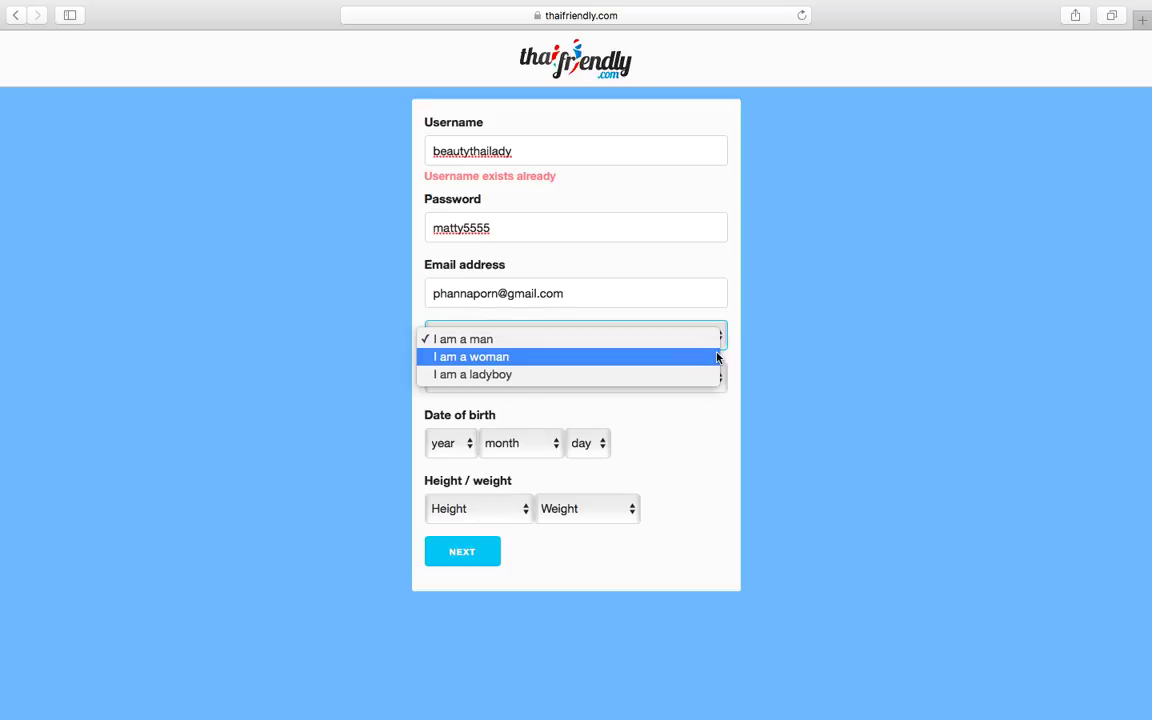
click(717, 357)
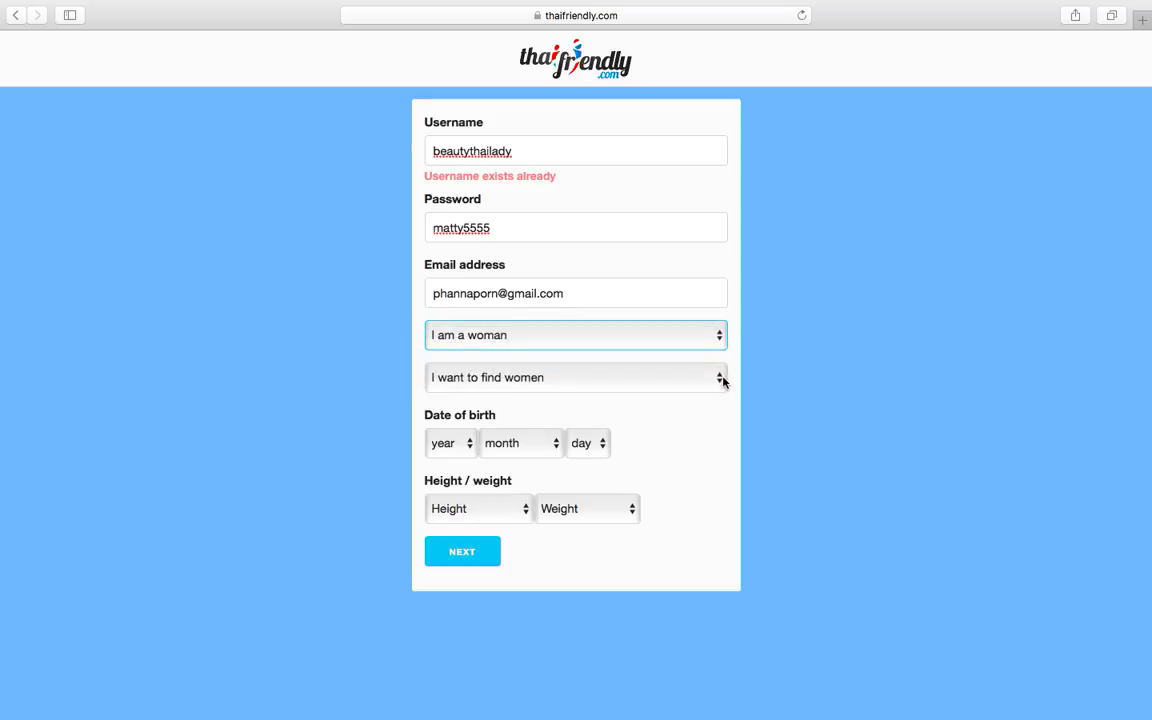
click(722, 380)
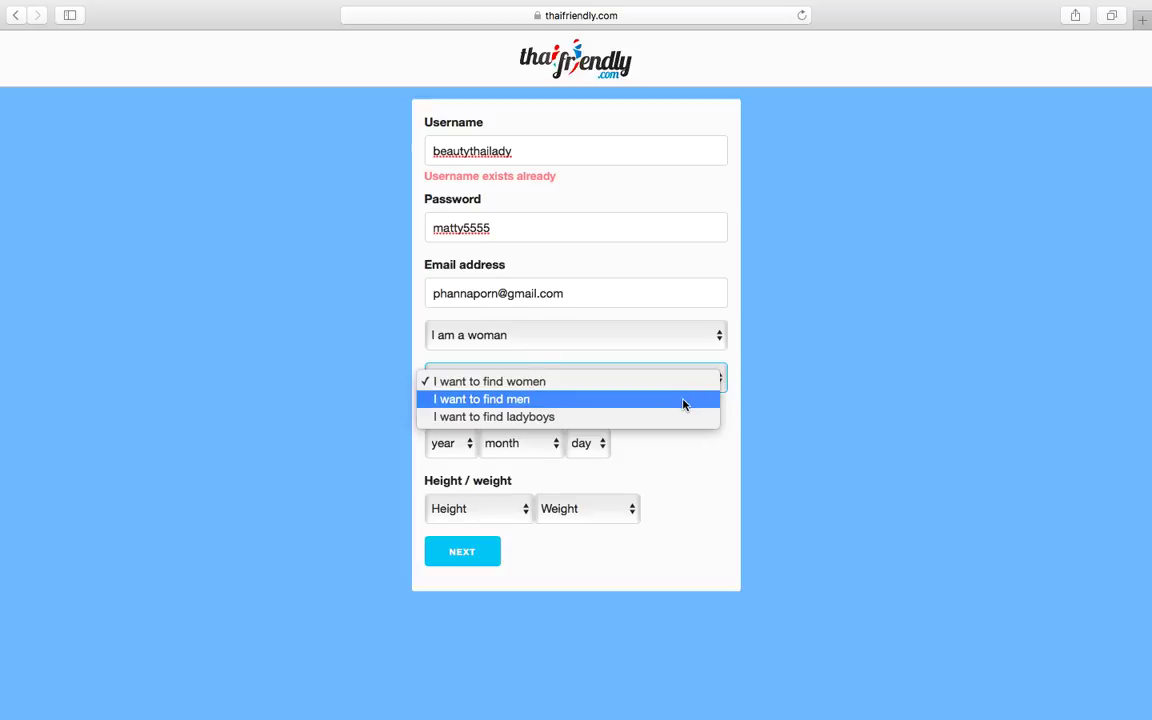
click(684, 400)
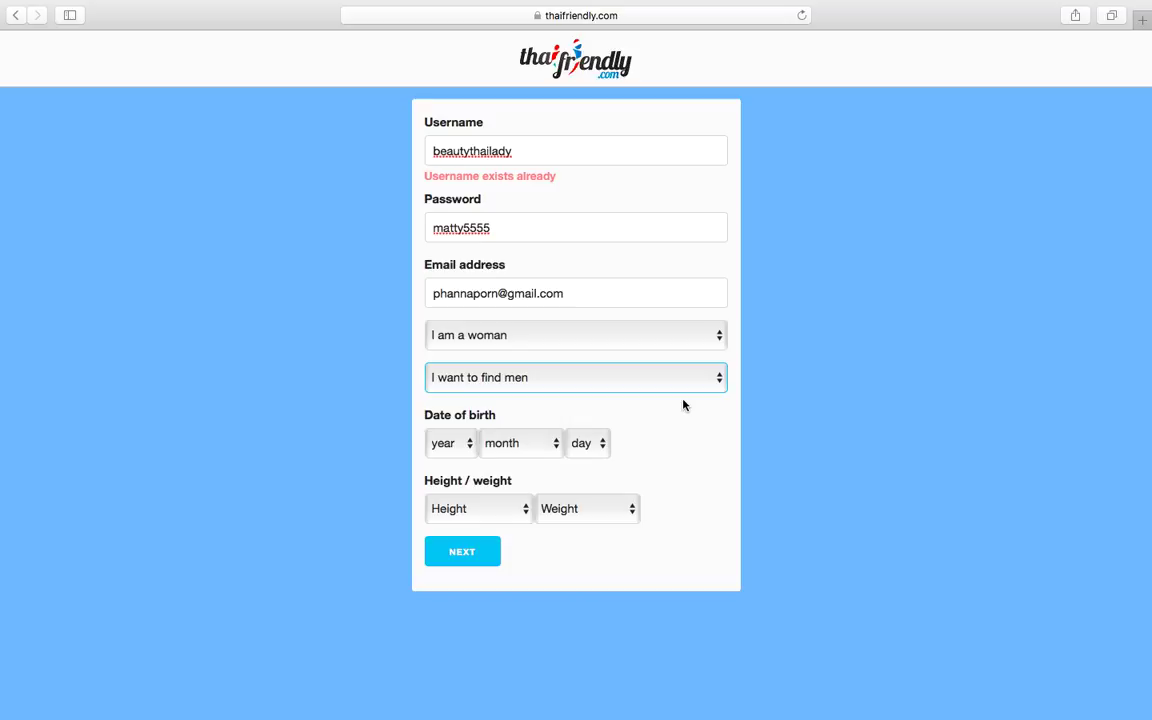
click(465, 449)
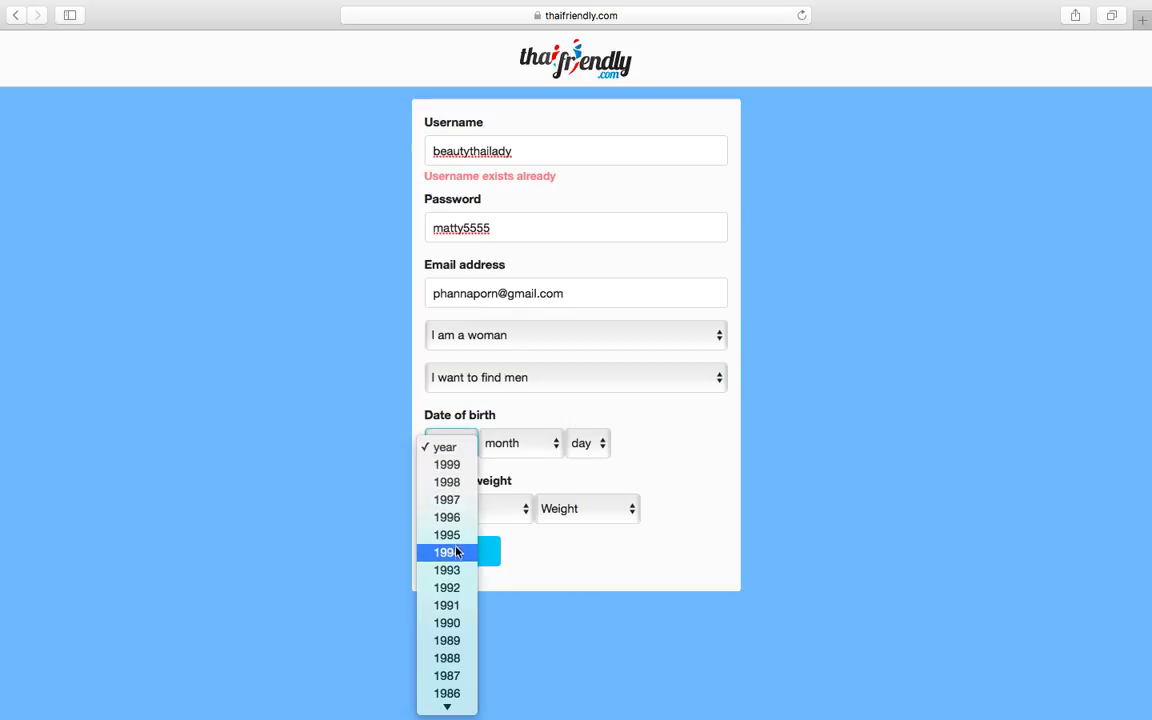
scroll(455, 552, down, 5)
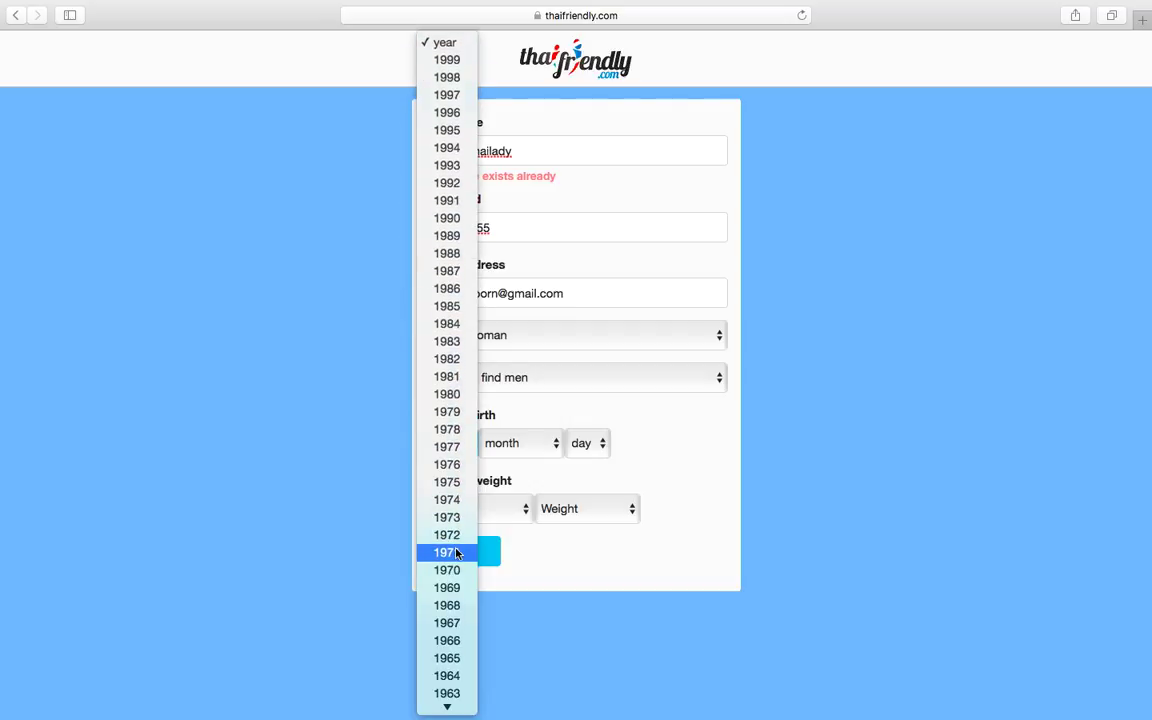
click(461, 340)
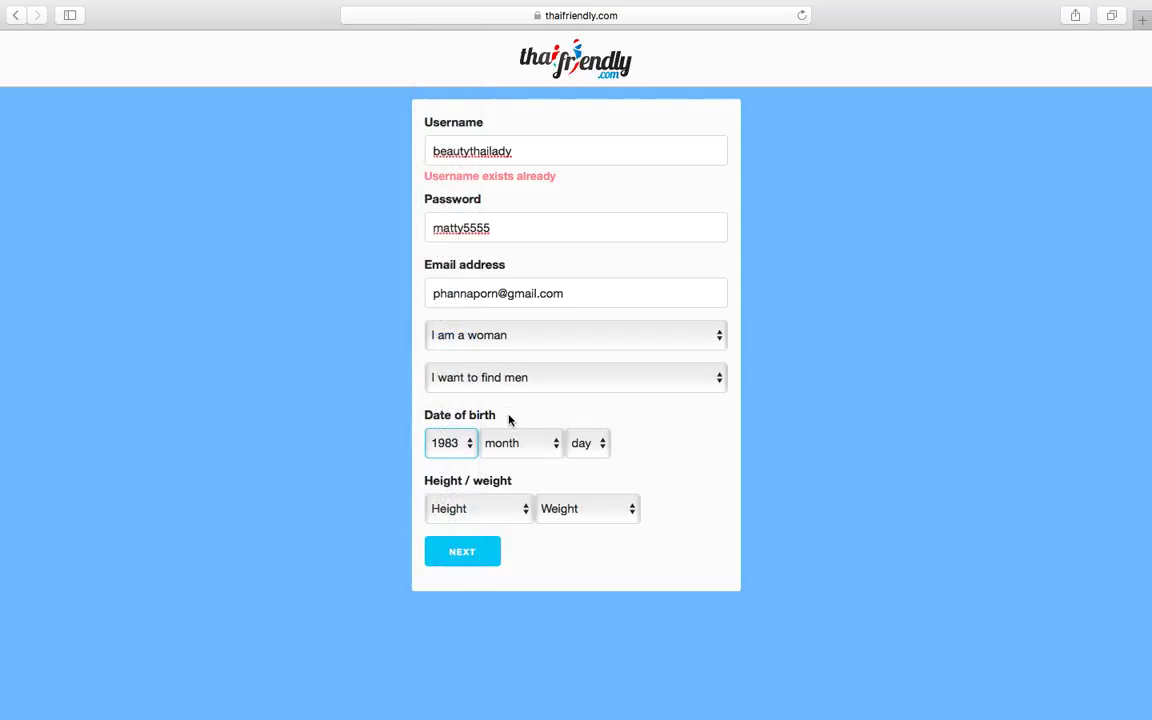
click(557, 450)
click(507, 488)
click(603, 443)
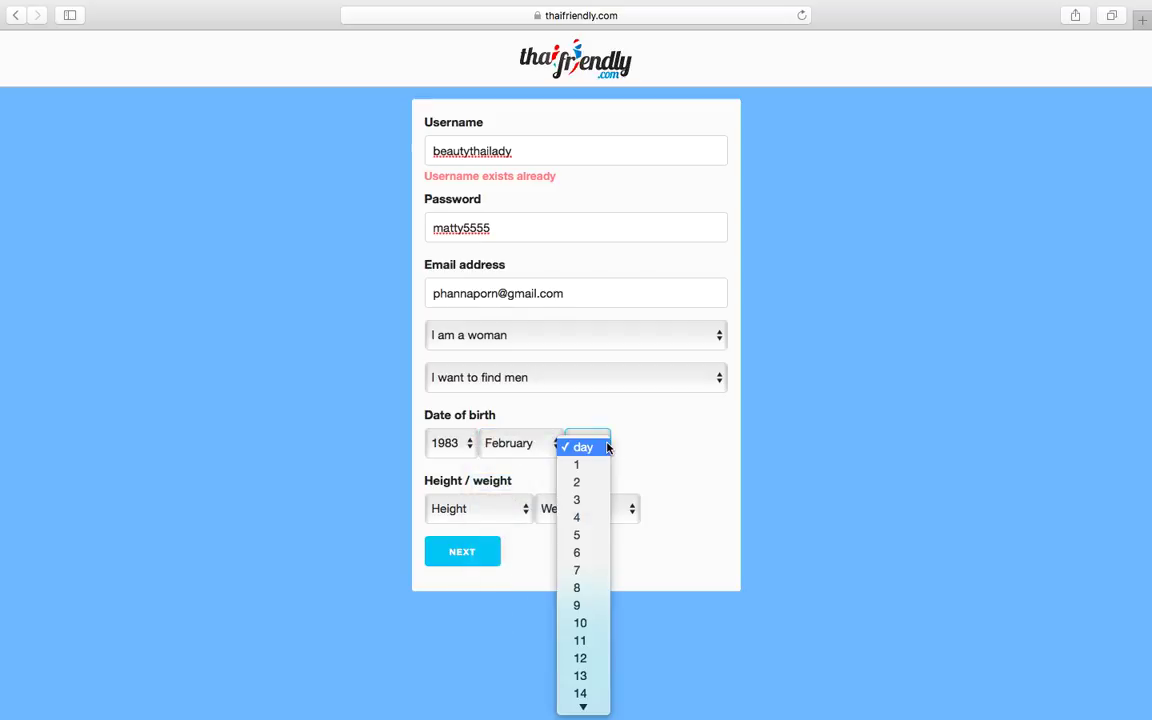
click(595, 516)
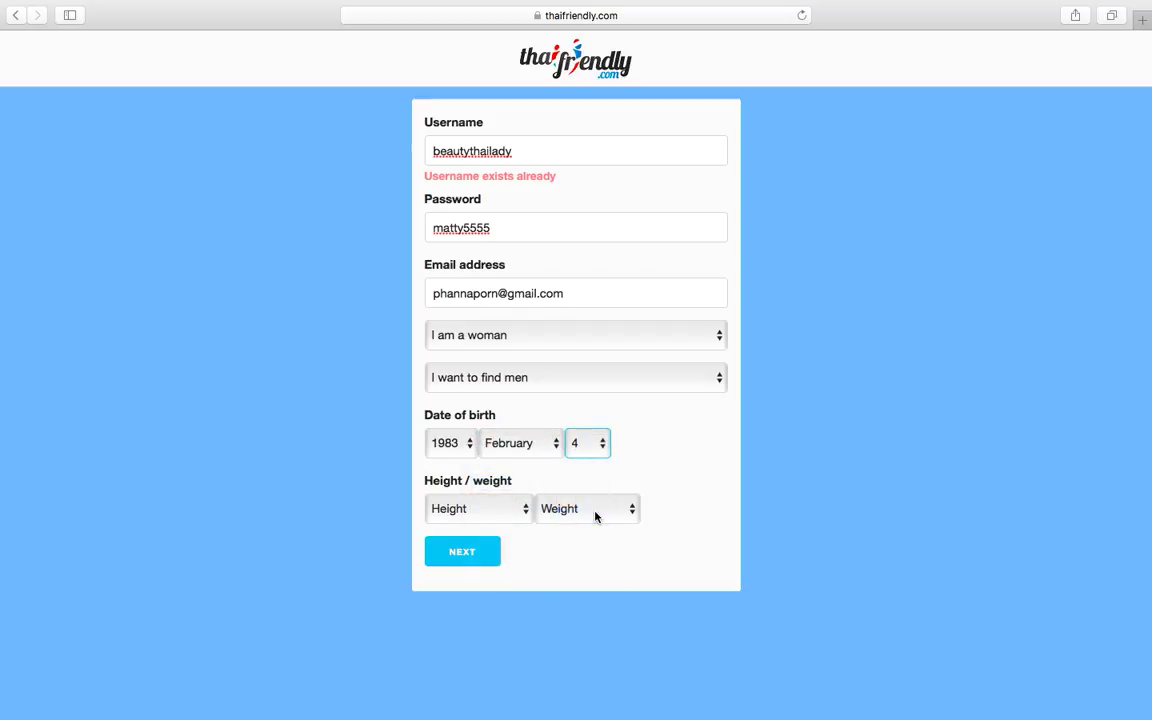
- Set the height to 159cm and the weight to 49kg
click(525, 509)
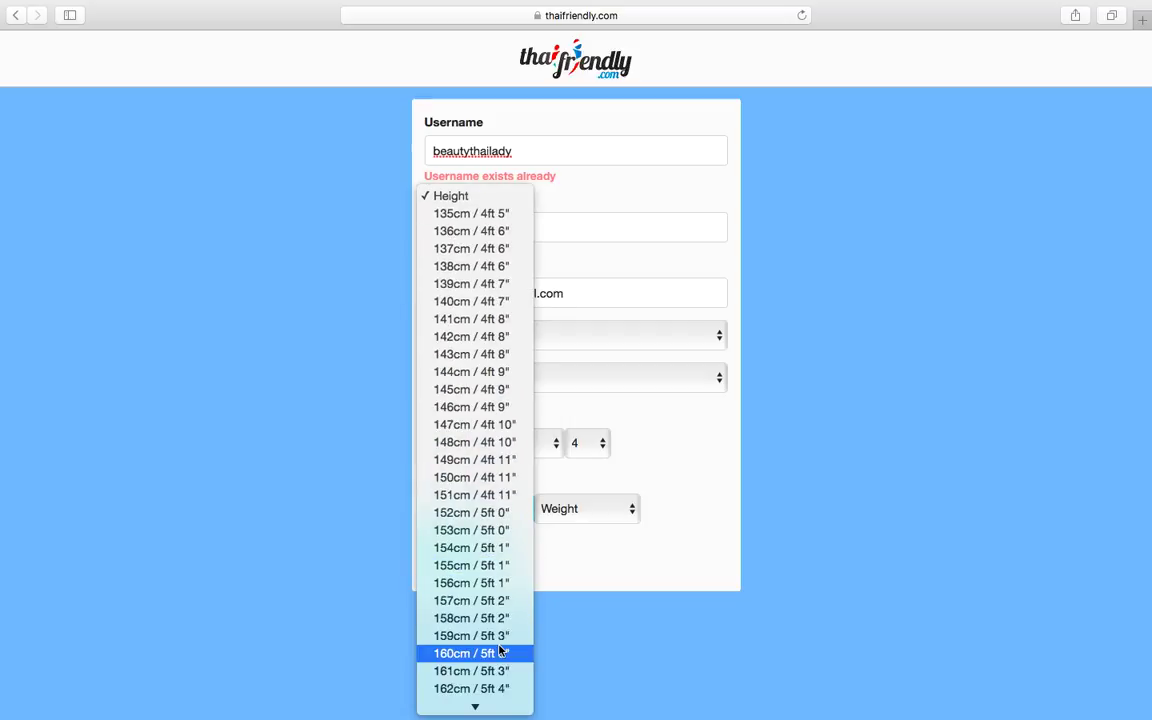
click(497, 638)
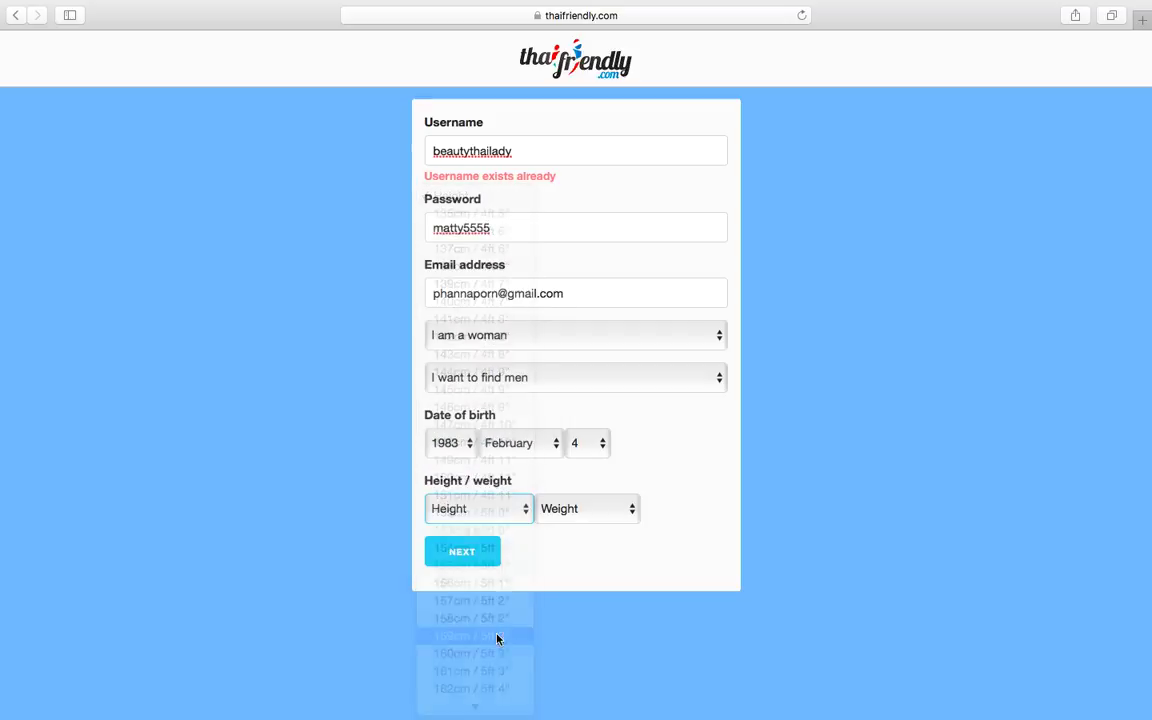
click(631, 511)
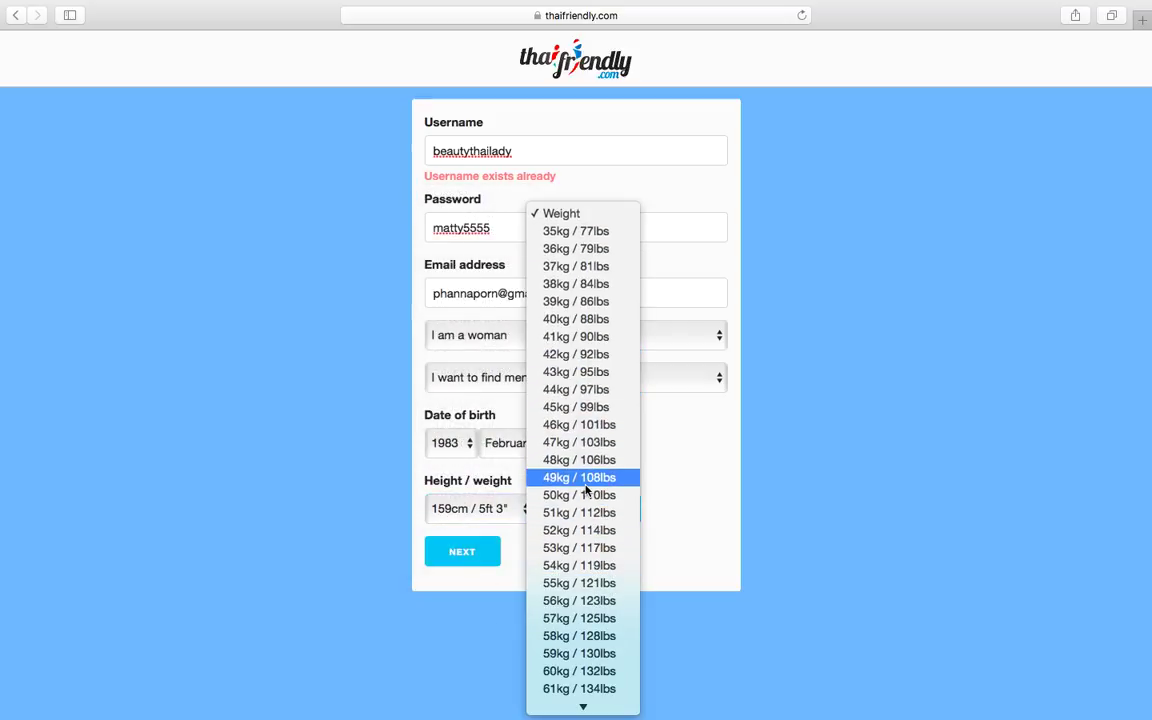
click(586, 484)
- Submit the first page, replace the already-taken username with a new one, and continue
click(463, 558)
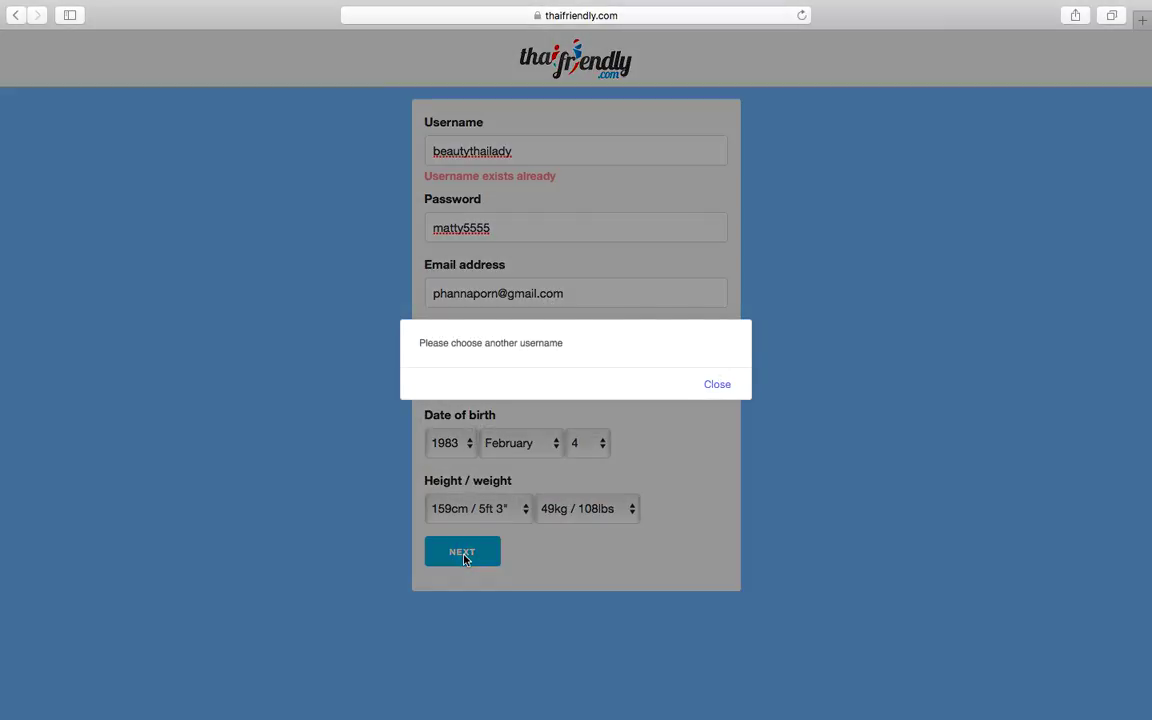
click(717, 385)
click(516, 151)
key(BackSpace)
key(BackSpace)
key(BackSpace)
key(BackSpace)
key(BackSpace)
key(BackSpace)
key(BackSpace)
key(BackSpace)
key(BackSpace)
key(BackSpace)
key(BackSpace)
key(BackSpace)
key(BackSpace)
key(BackSpace)
text(lovelythegirl)
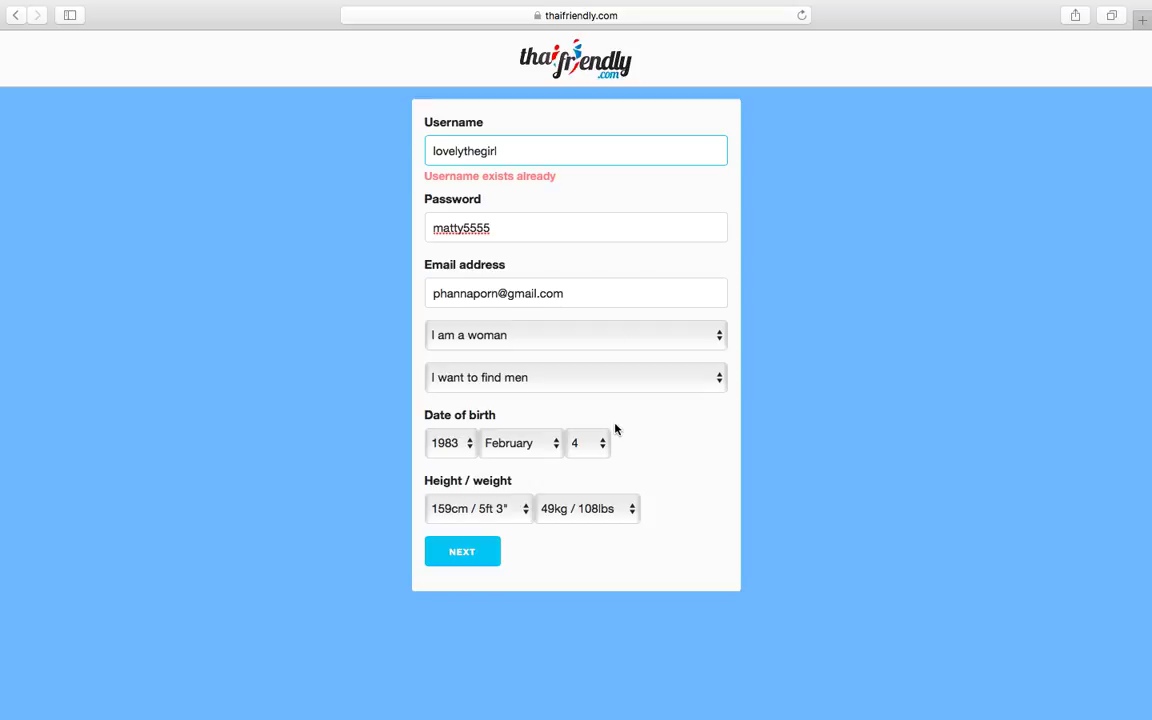
click(464, 553)
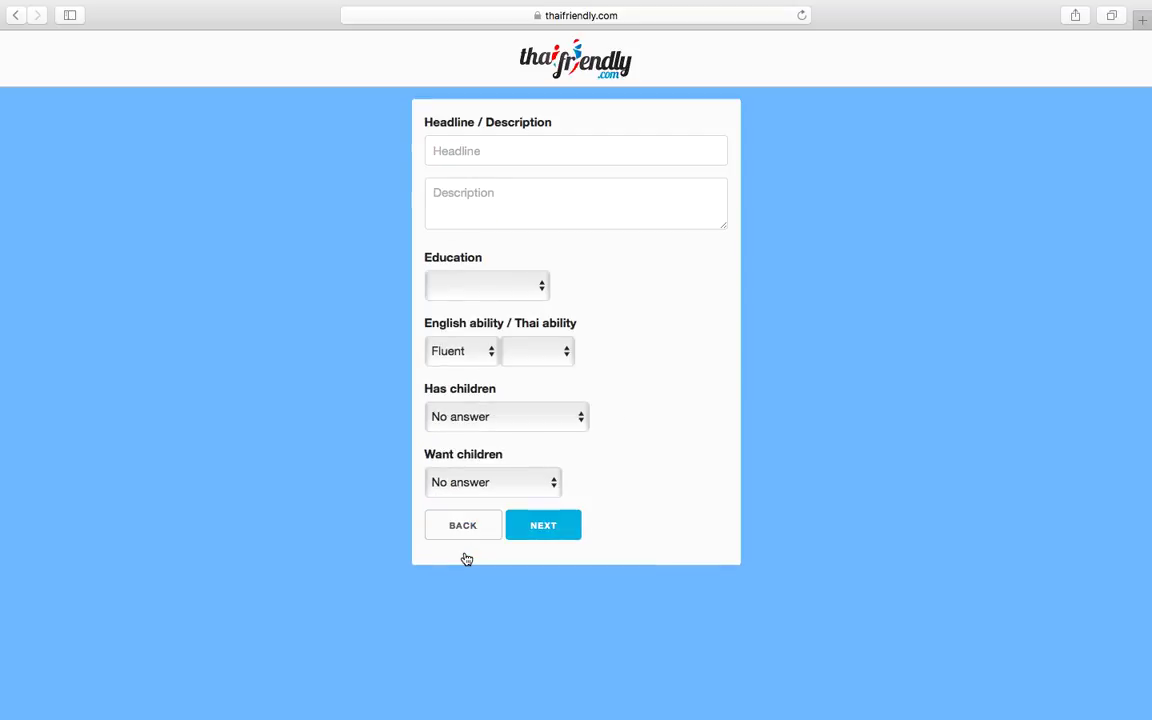
- Enter headline 'Lovely Thai Girl' and description 'you can talk to me in English. I am a very beautiful'
click(517, 152)
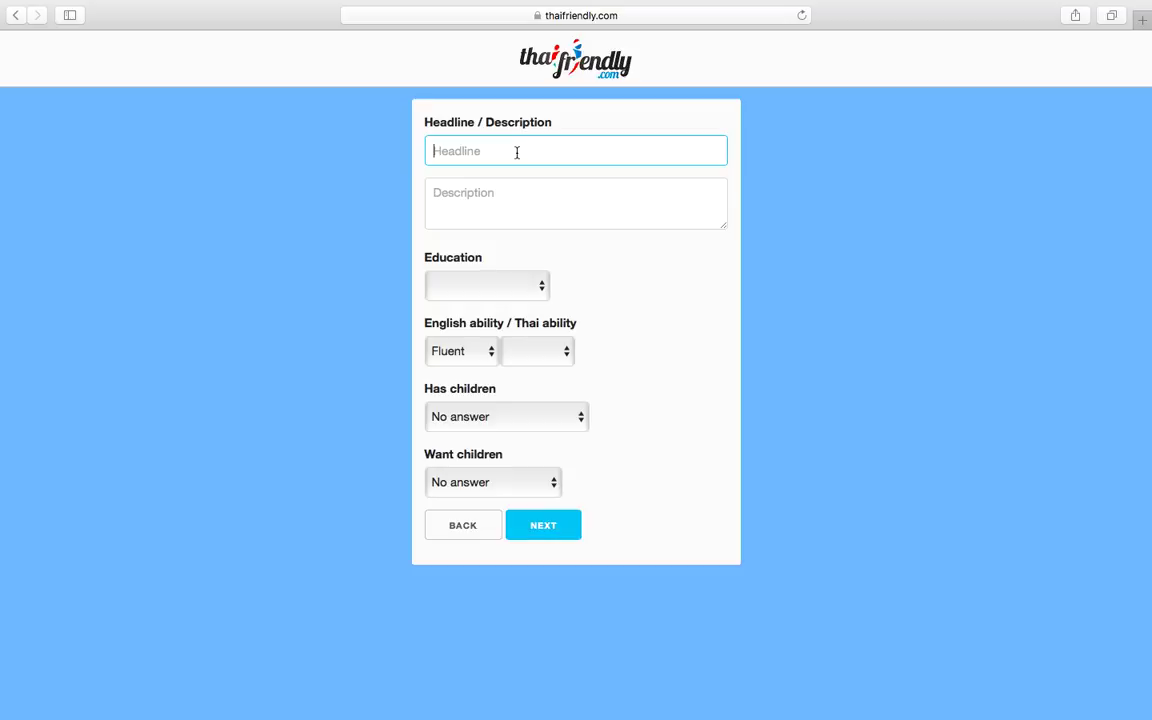
text(Lovely Thai Girl)
click(516, 187)
text(ou cam)
key(BackSpace)
text(n talk)
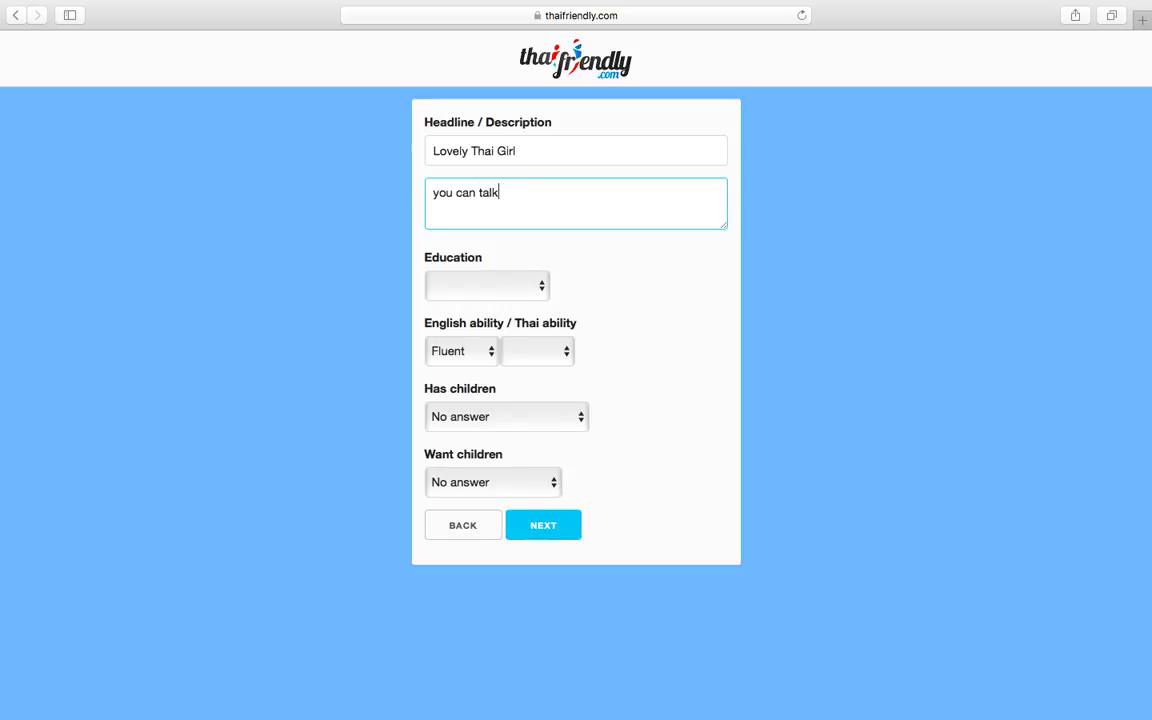
text( to me in English.)
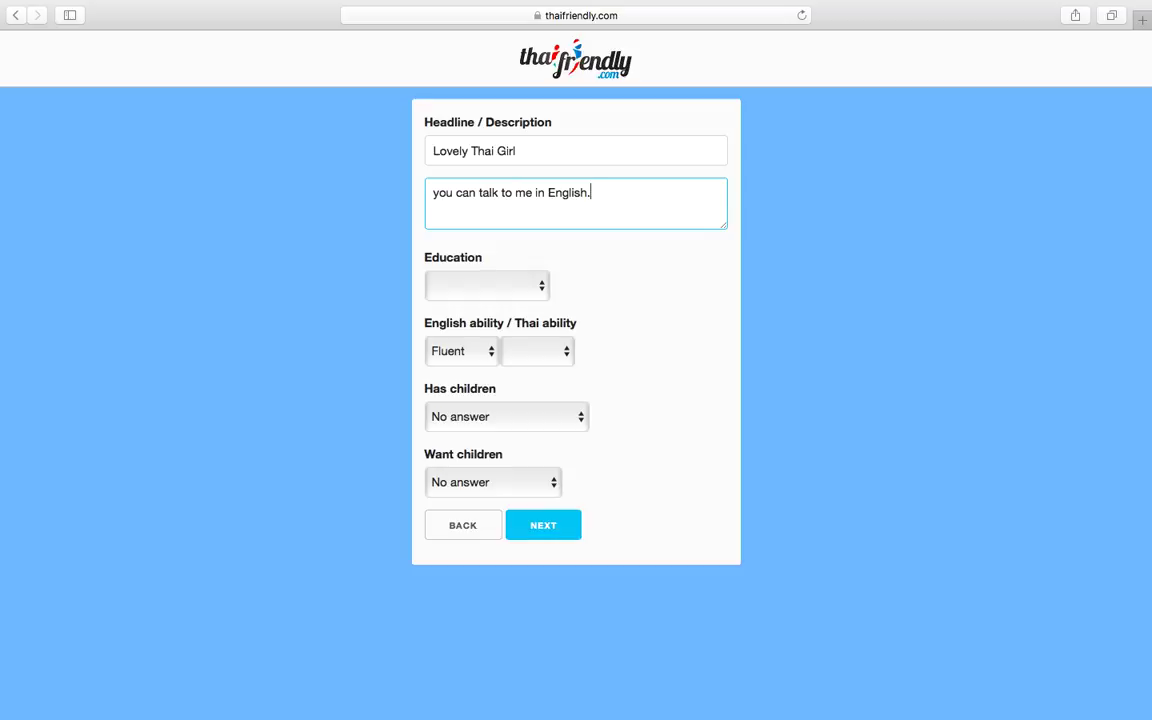
text( I am a very bea)
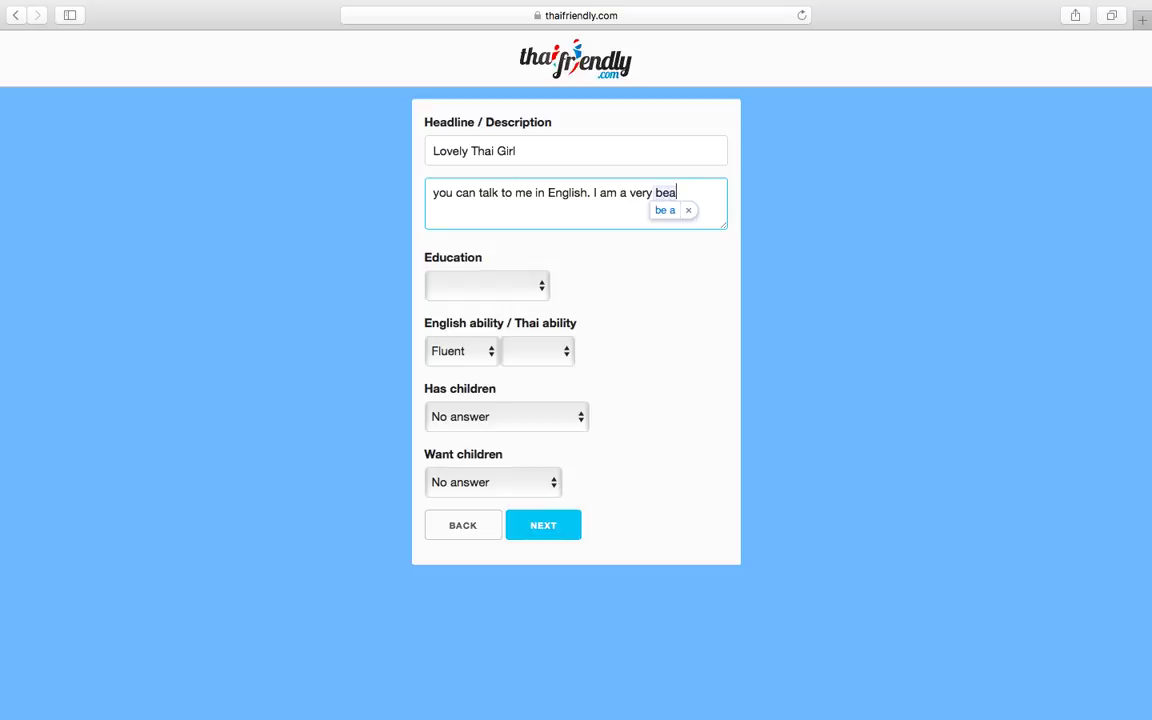
text(utiful)
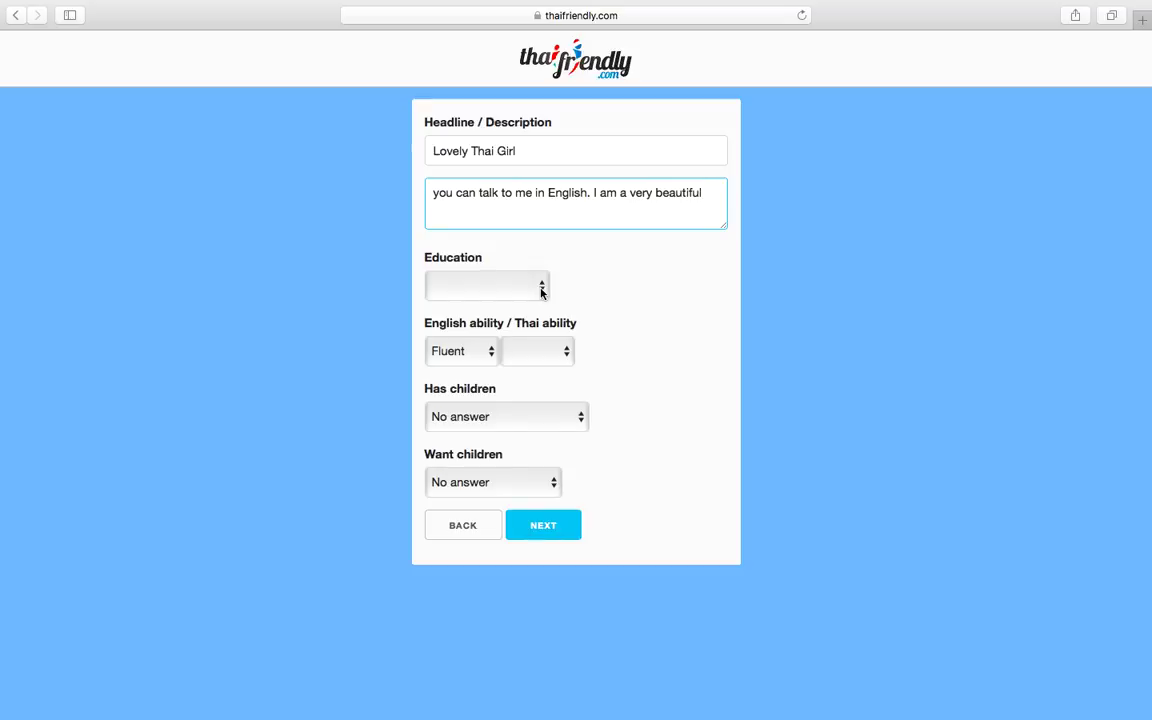
- Set education to Bachelors Degree, English ability to Good and Thai ability to Fluent
click(541, 290)
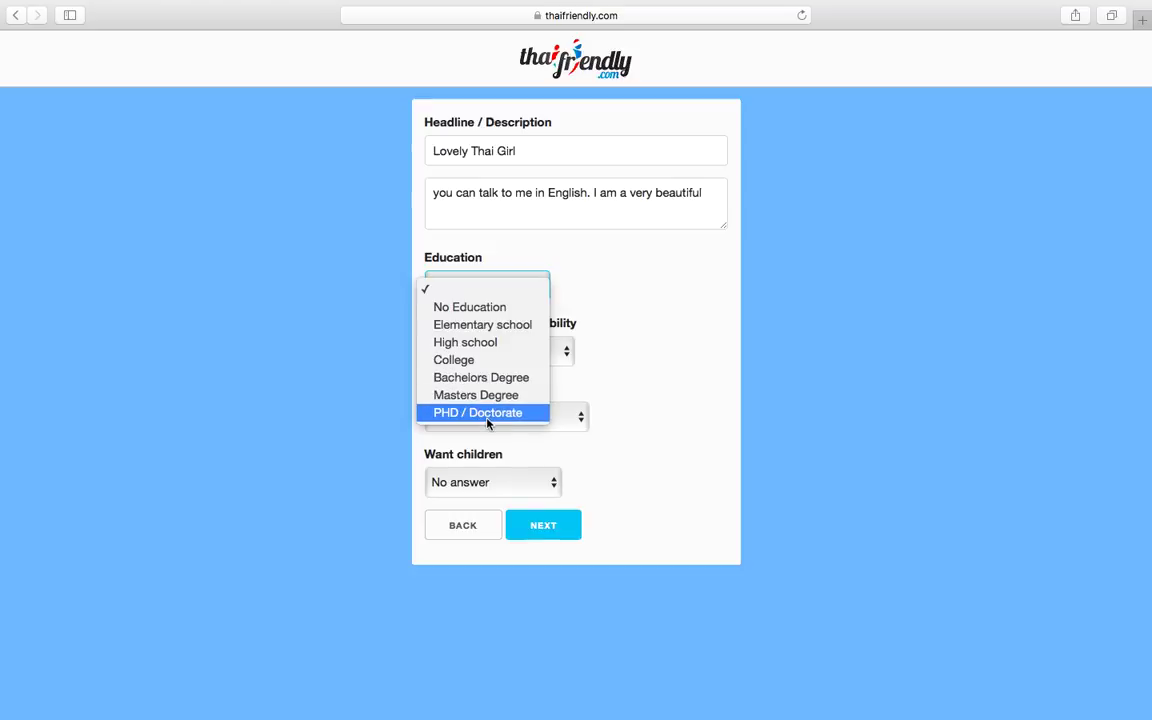
click(489, 385)
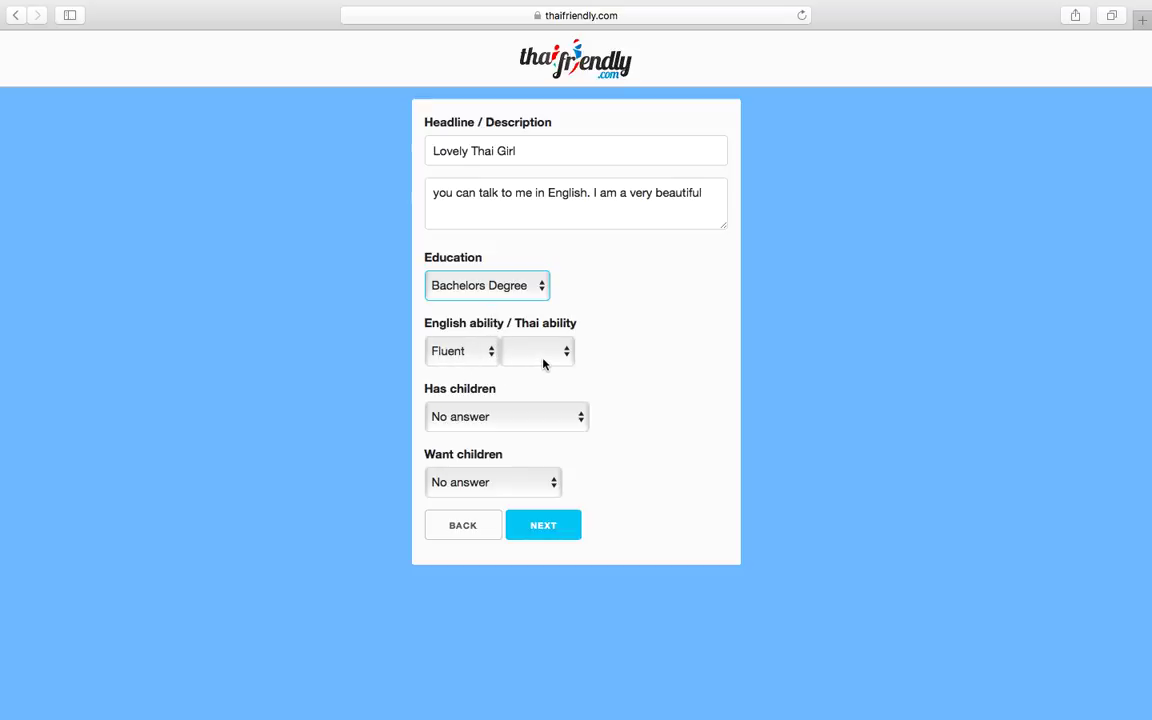
click(492, 354)
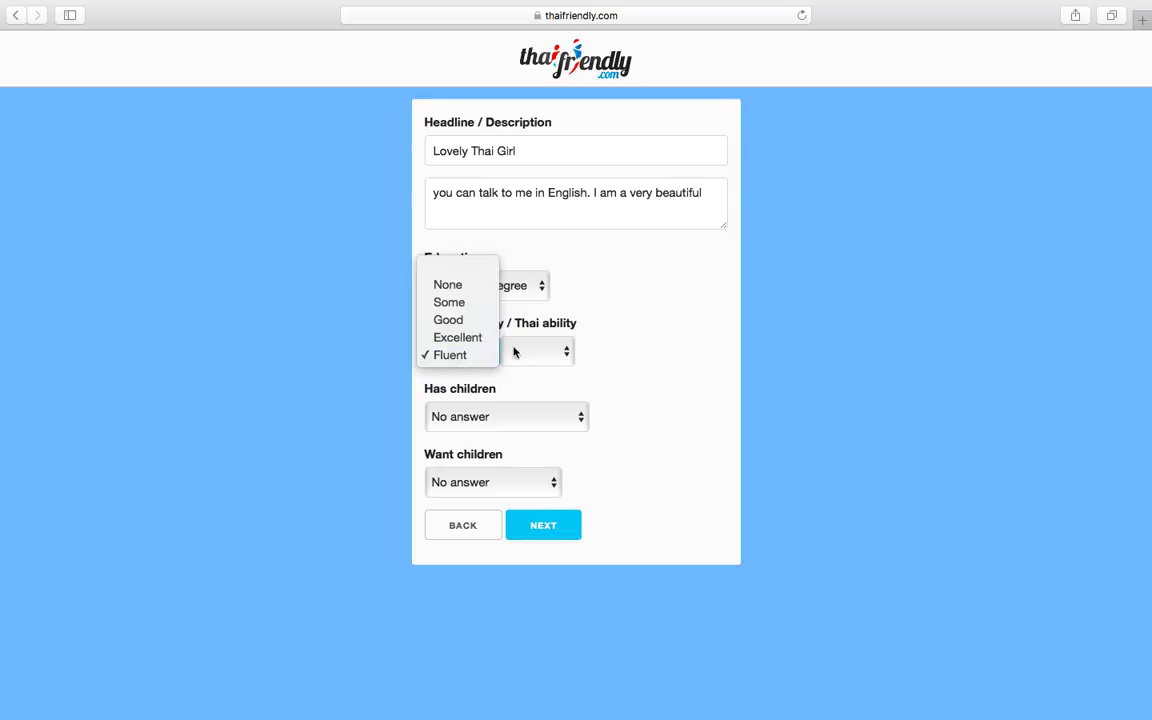
click(463, 328)
click(565, 360)
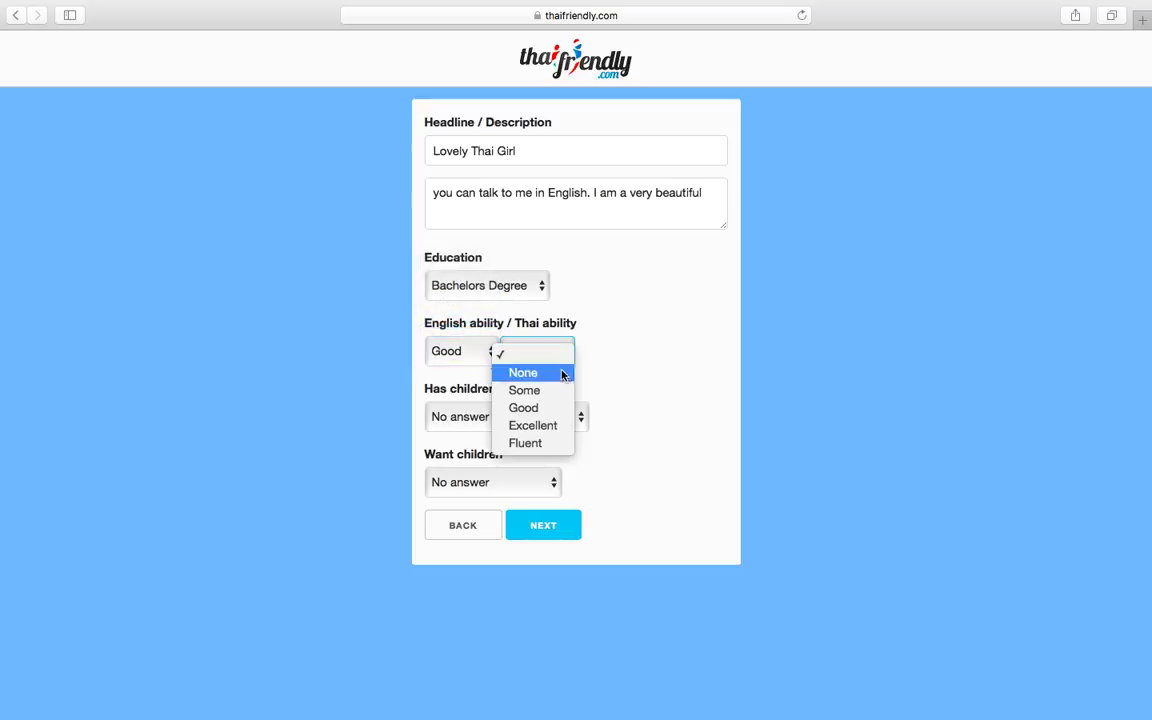
click(546, 443)
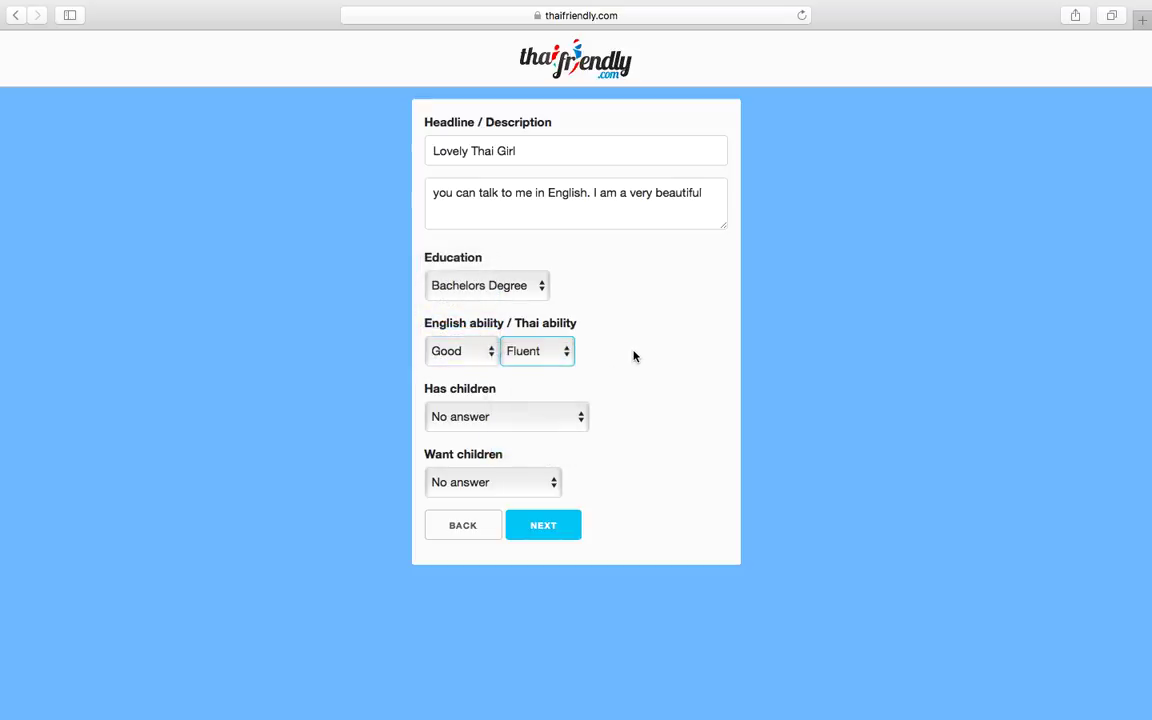
- Leave both the has-children and want-children questions at No answer
click(578, 420)
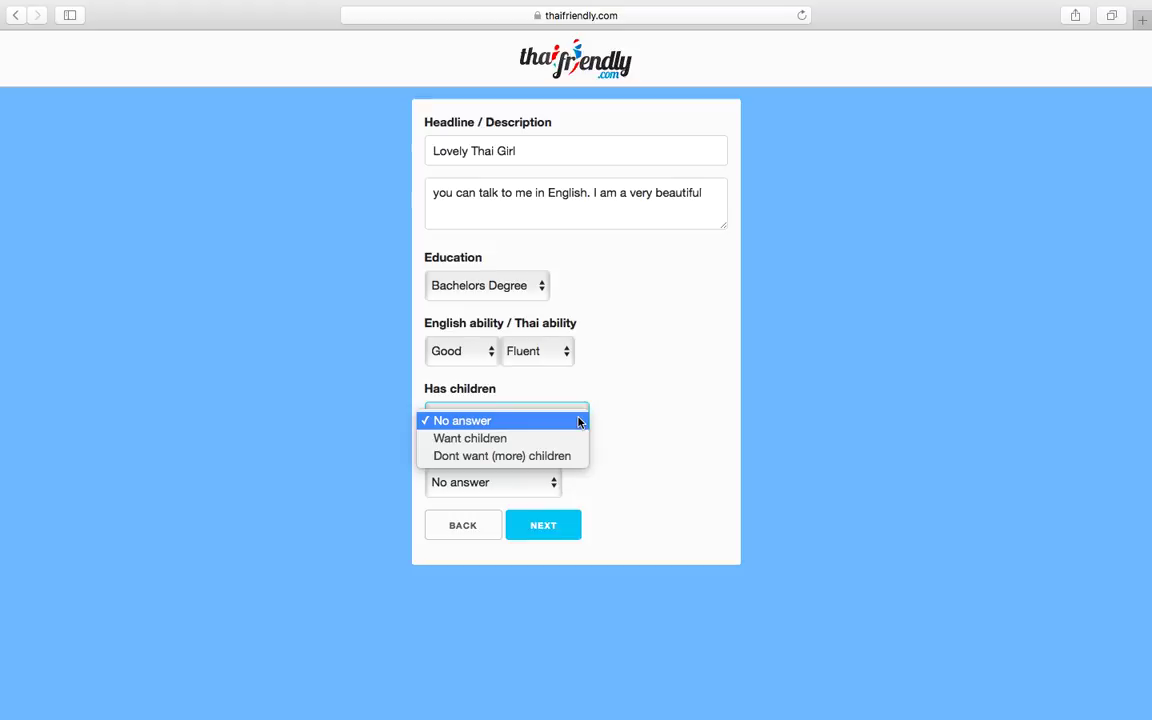
click(614, 406)
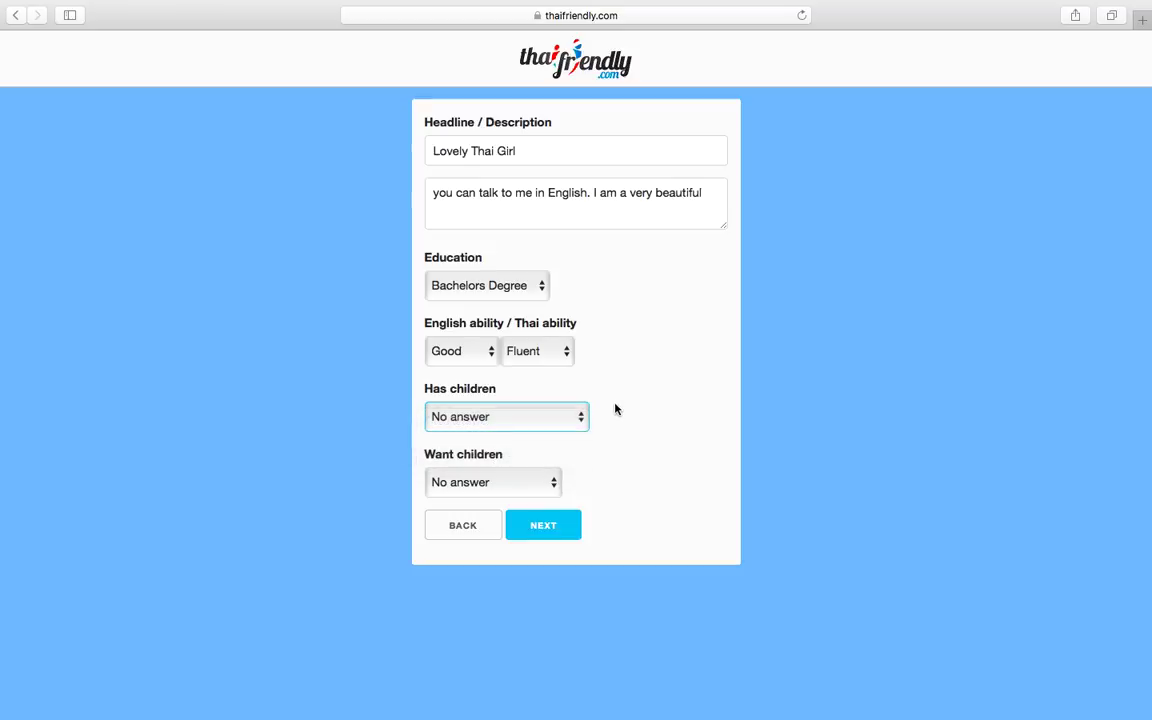
click(556, 486)
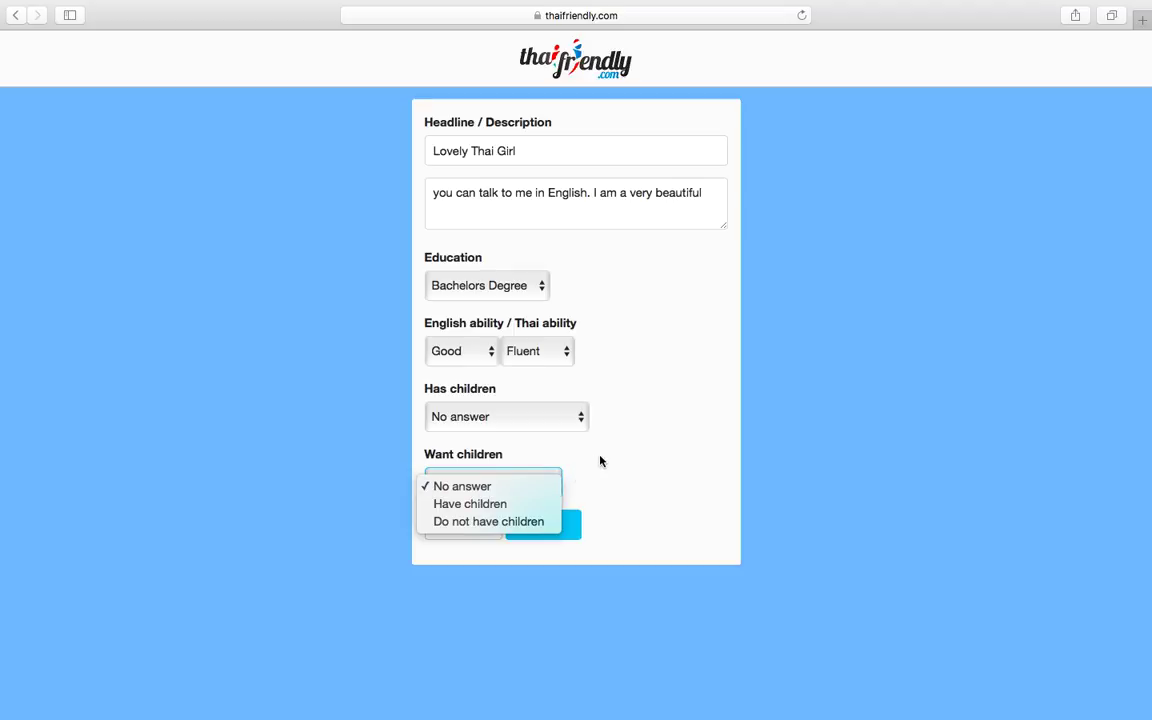
click(600, 461)
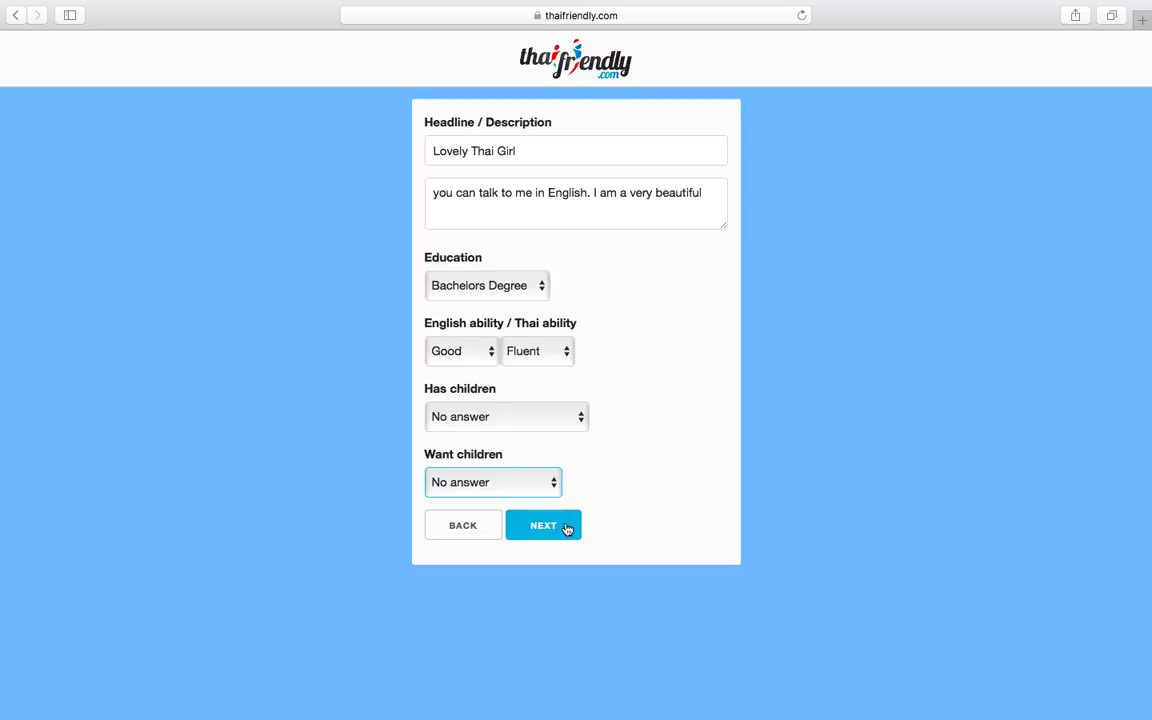
- On the final sign-up step, set the preferred partner age range to 30–50
click(566, 528)
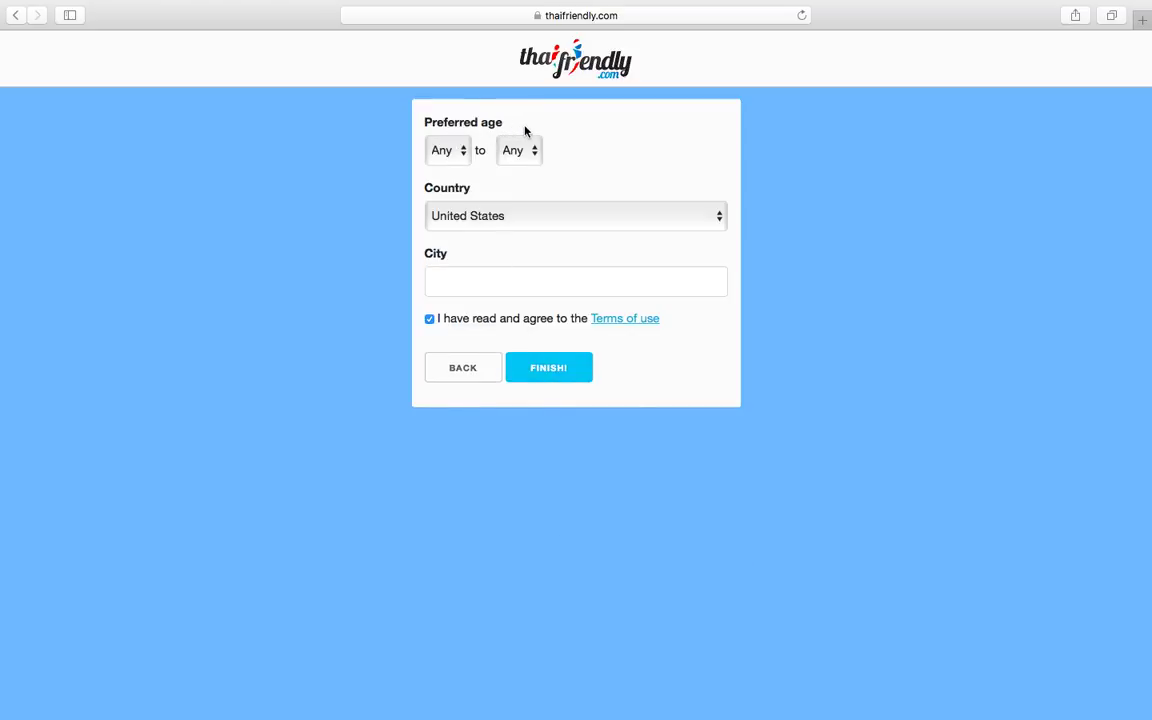
click(464, 156)
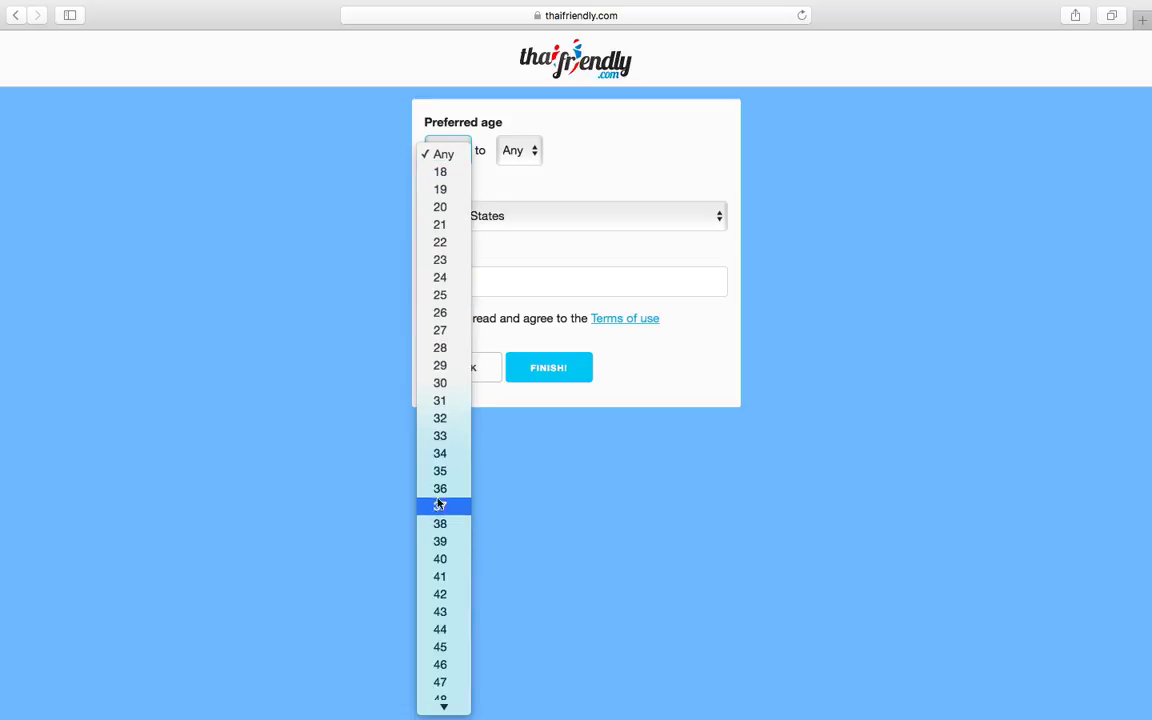
click(440, 383)
click(537, 152)
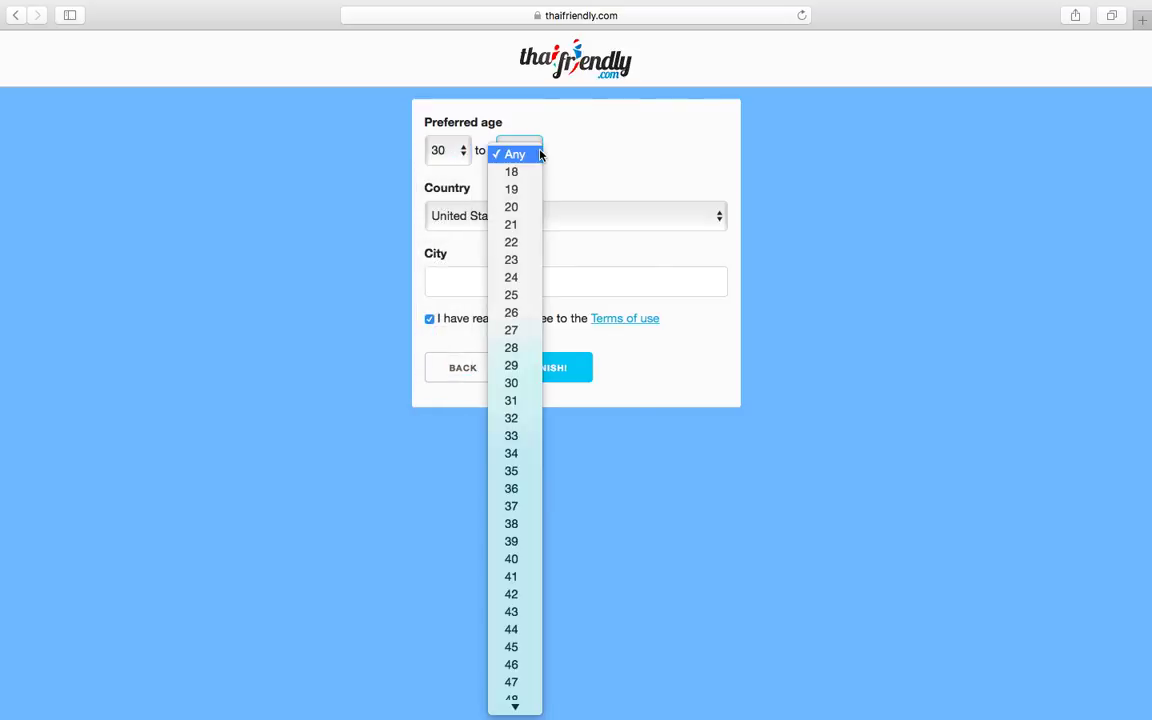
scroll(514, 496, down, 5)
click(517, 472)
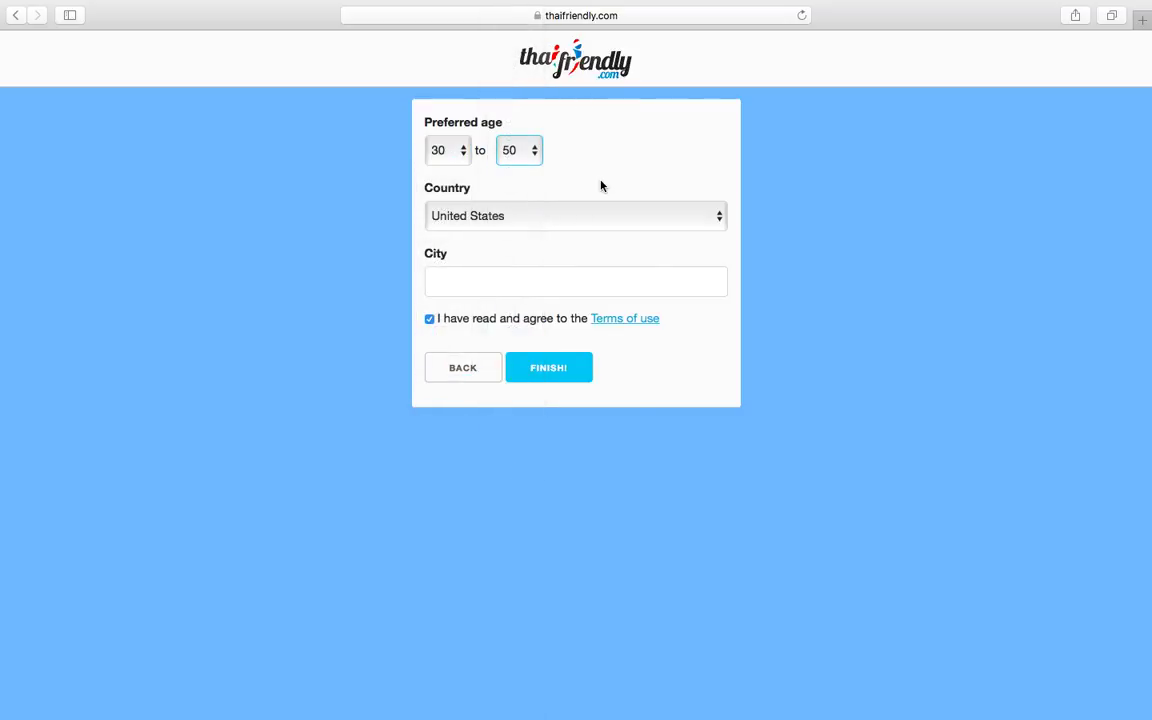
click(619, 177)
- Set location to Thailand, Bangkok, Sukhumvit and submit the signup form with FINISH!
click(719, 218)
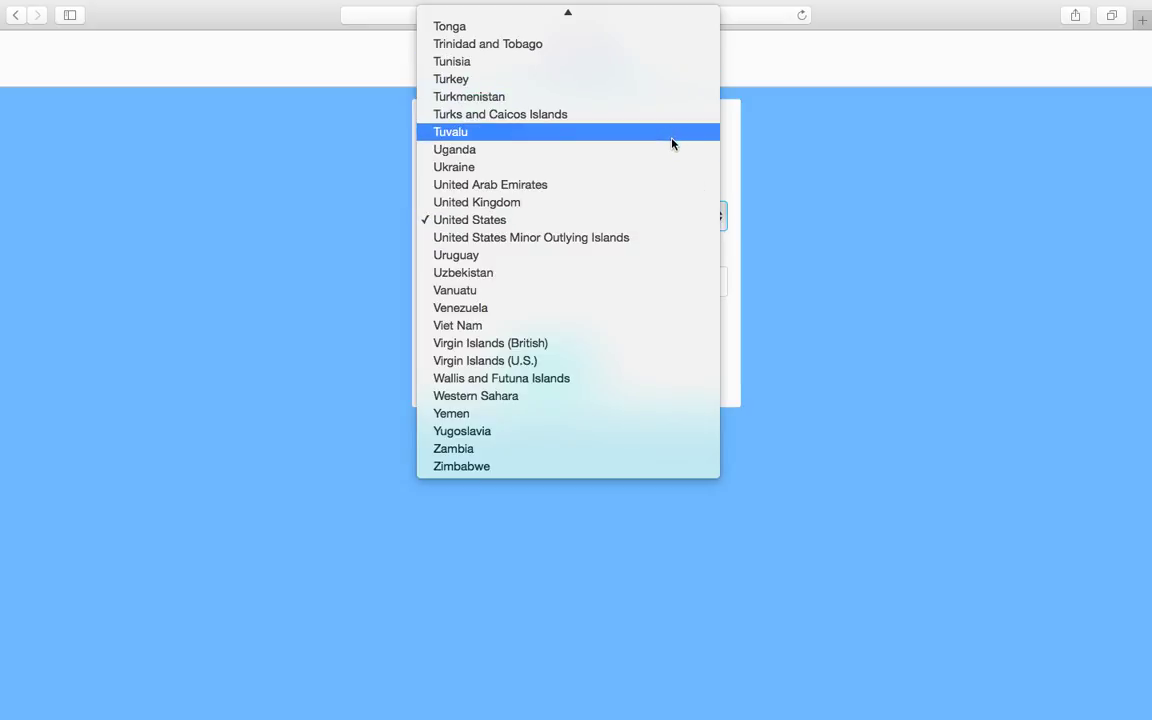
scroll(671, 144, up, 3)
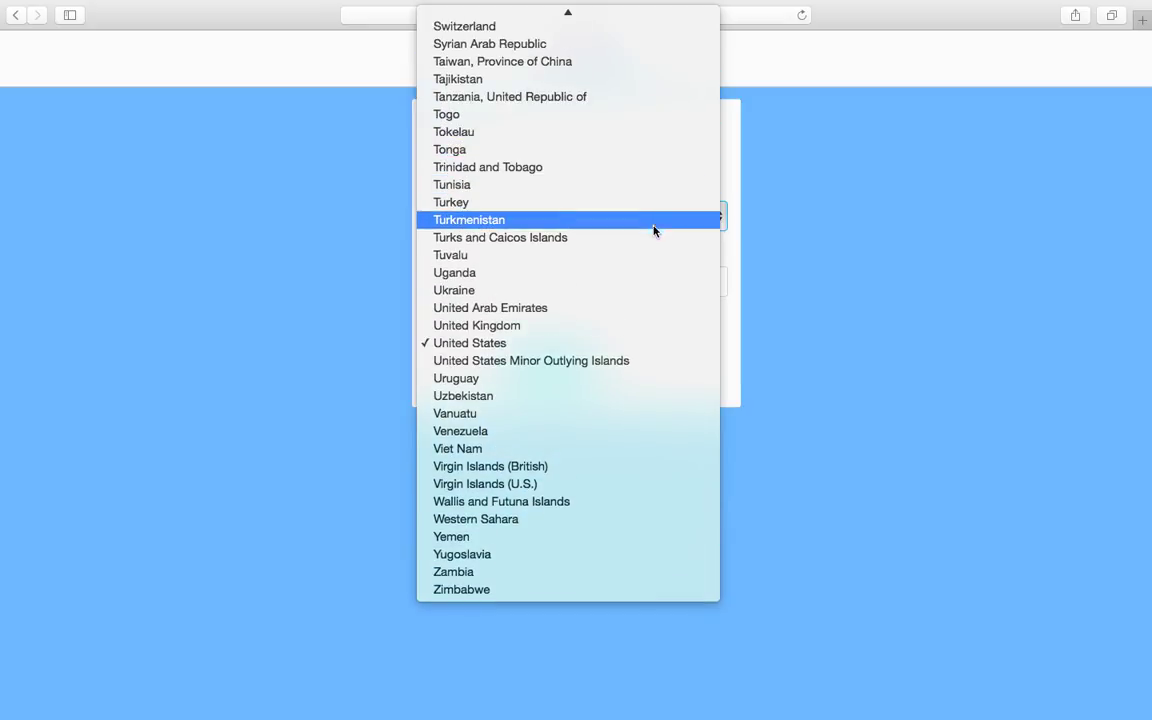
scroll(649, 273, up, 15)
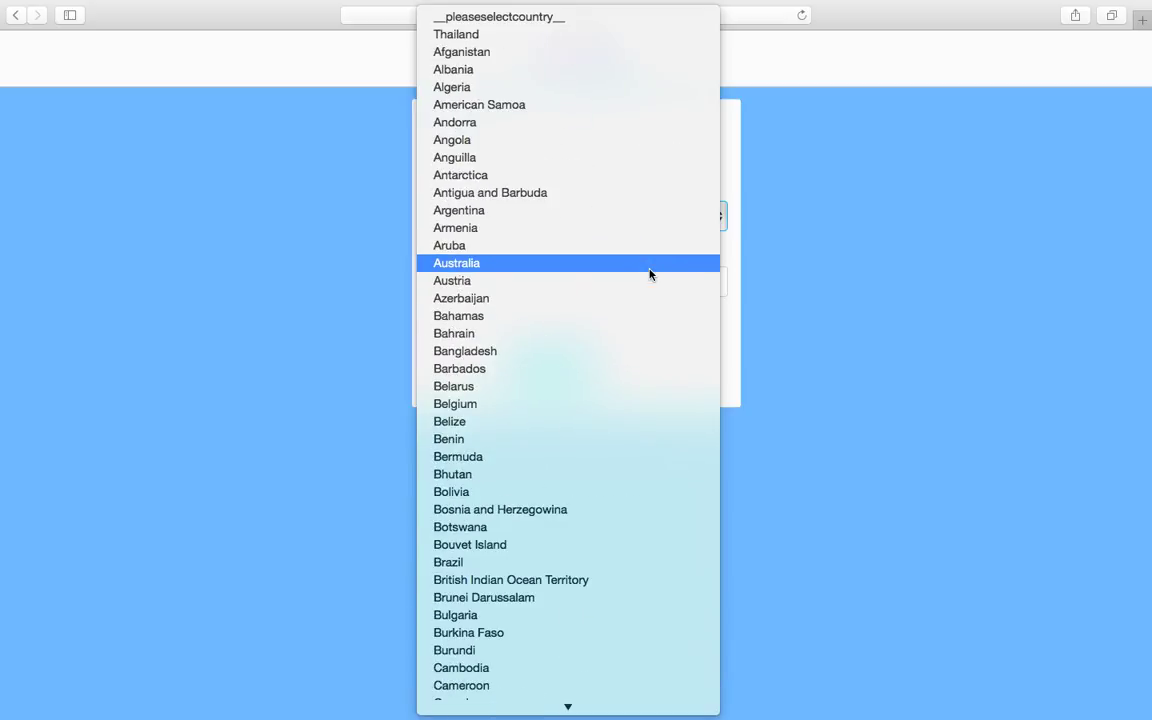
click(610, 40)
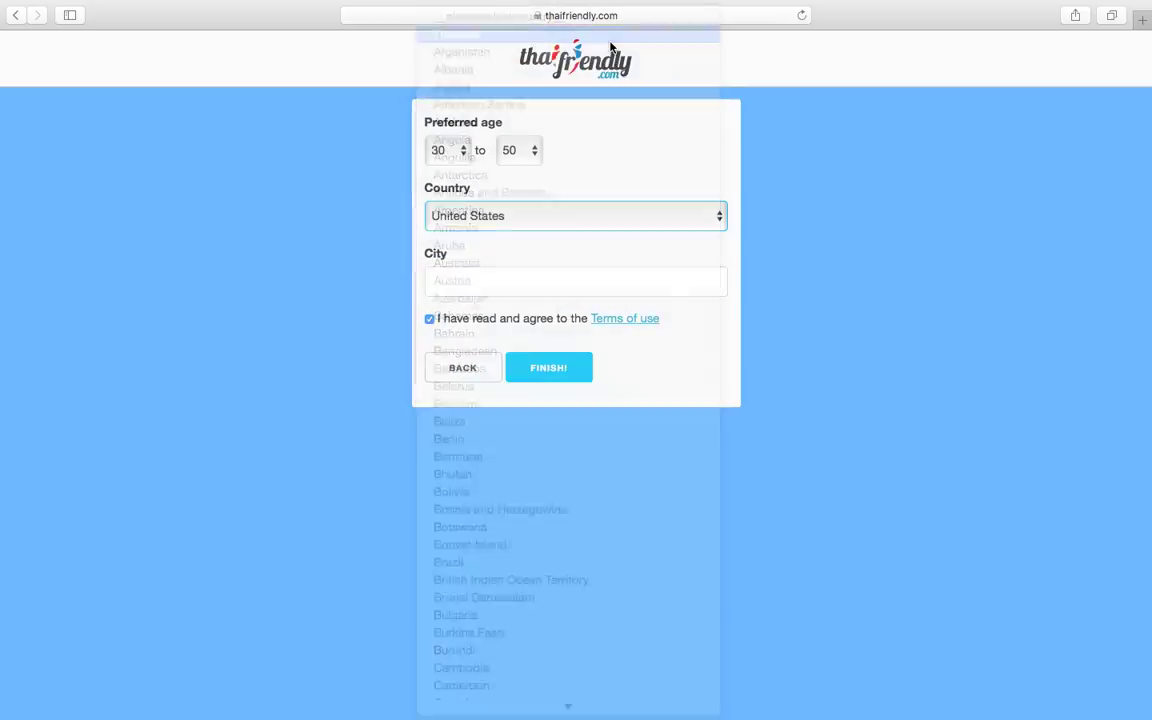
click(716, 281)
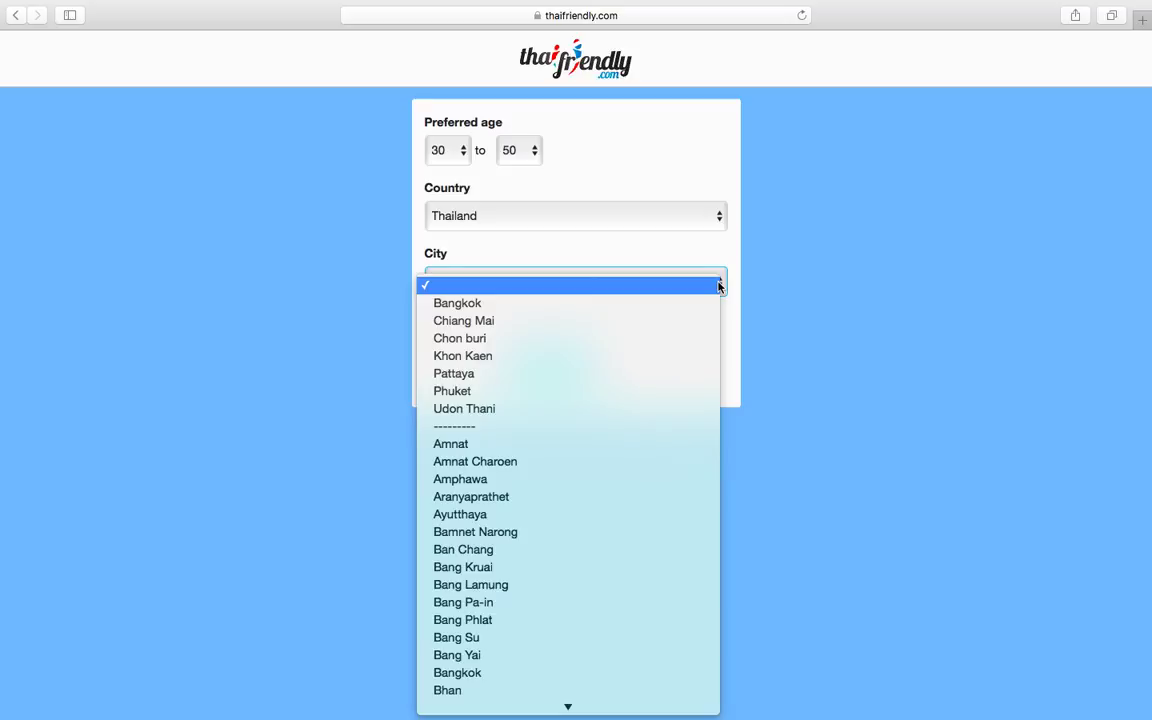
click(711, 301)
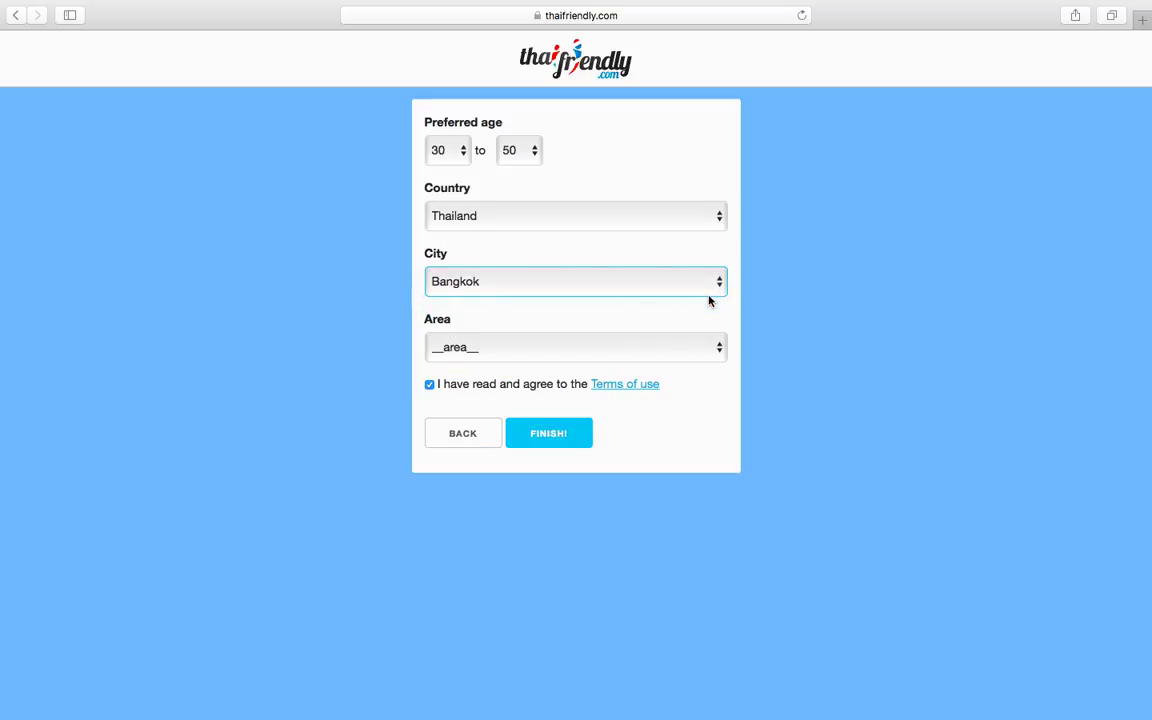
click(718, 349)
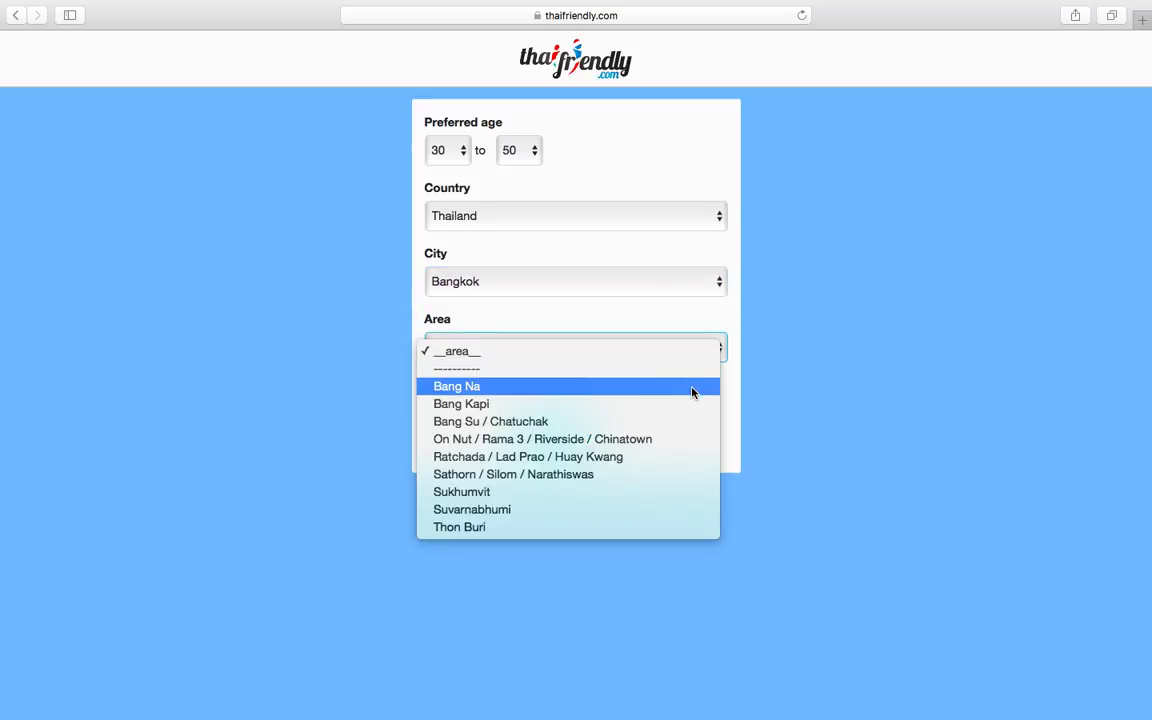
click(673, 497)
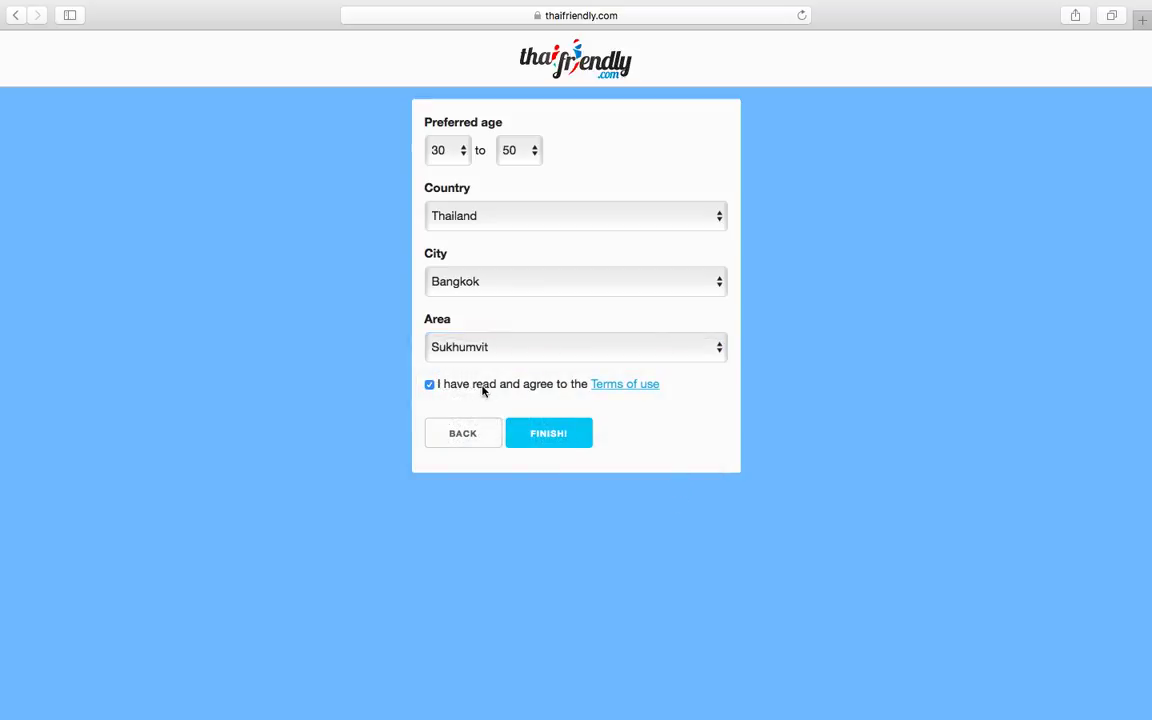
click(547, 435)
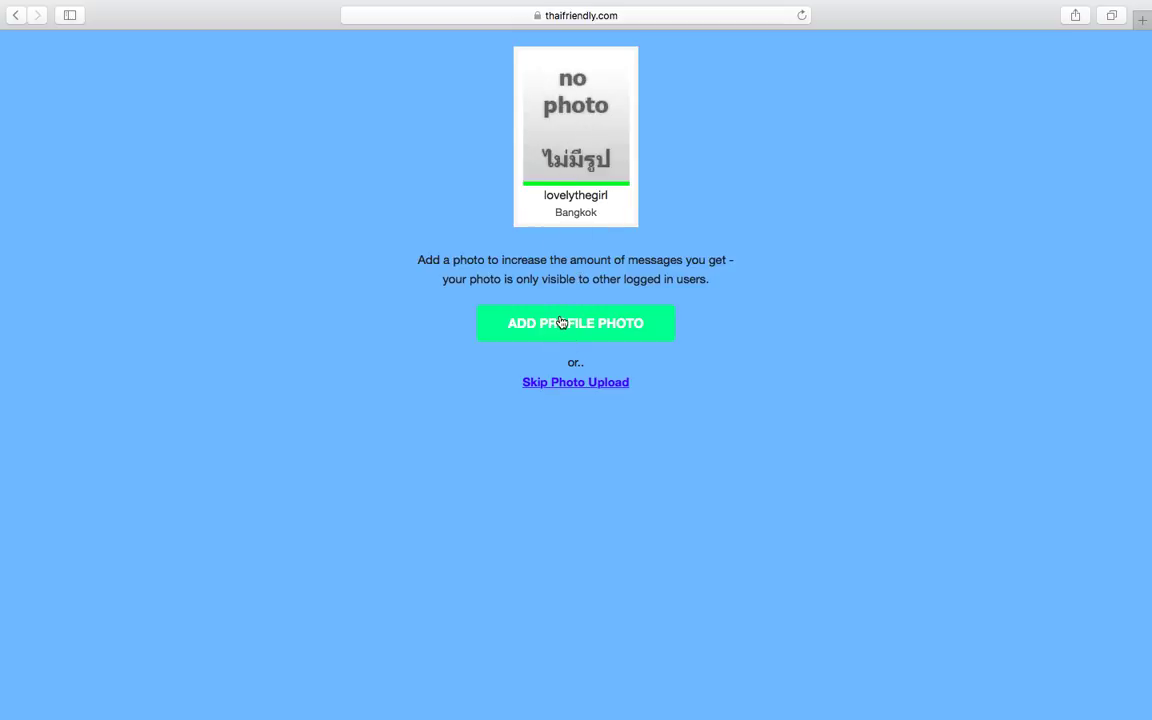
- Skip the profile photo upload and decline Safari's offer to save the password
click(584, 386)
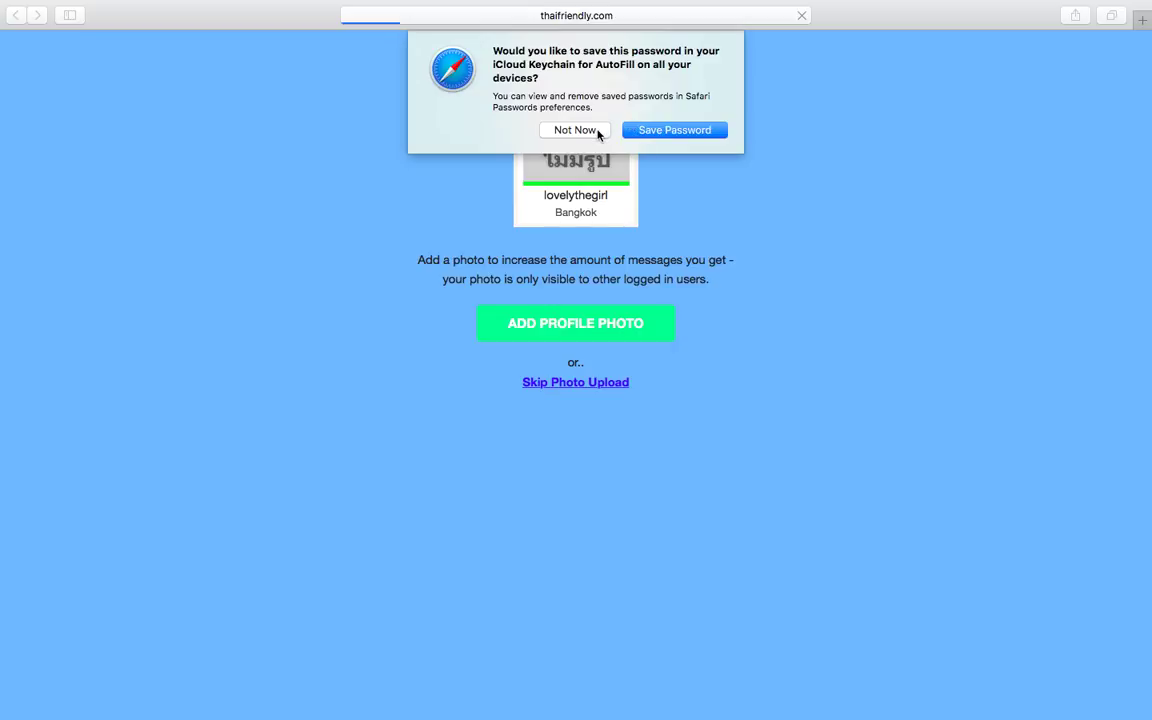
click(576, 130)
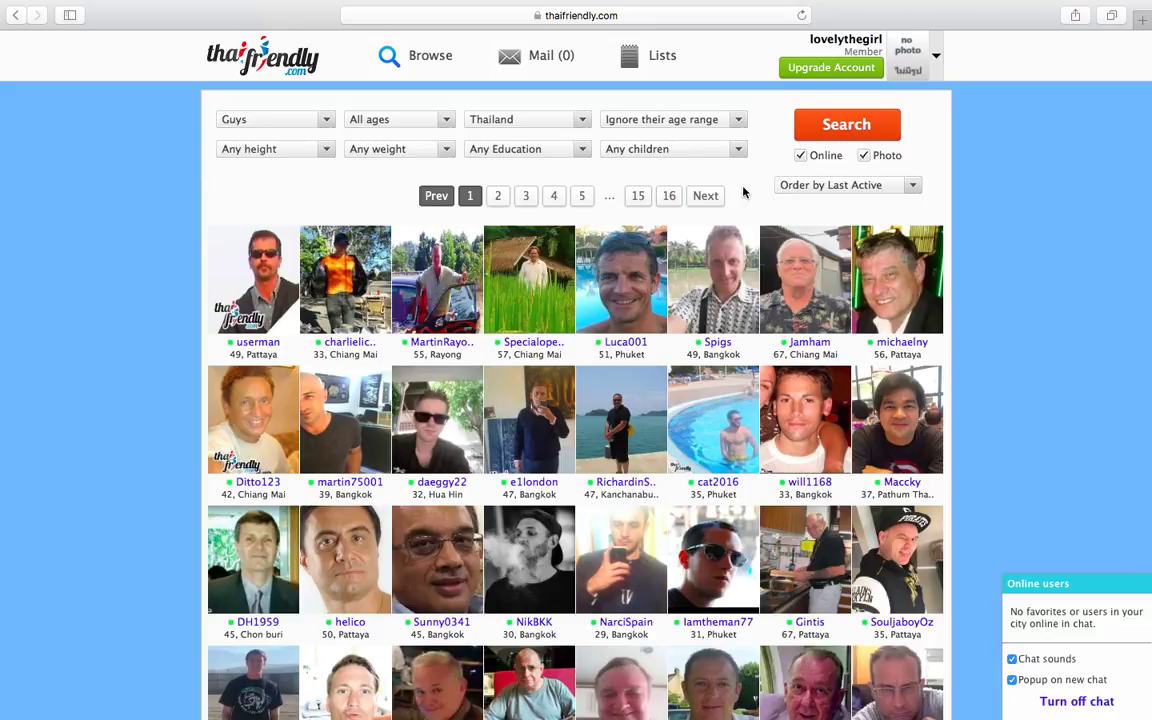
scroll(743, 192, down, 2)
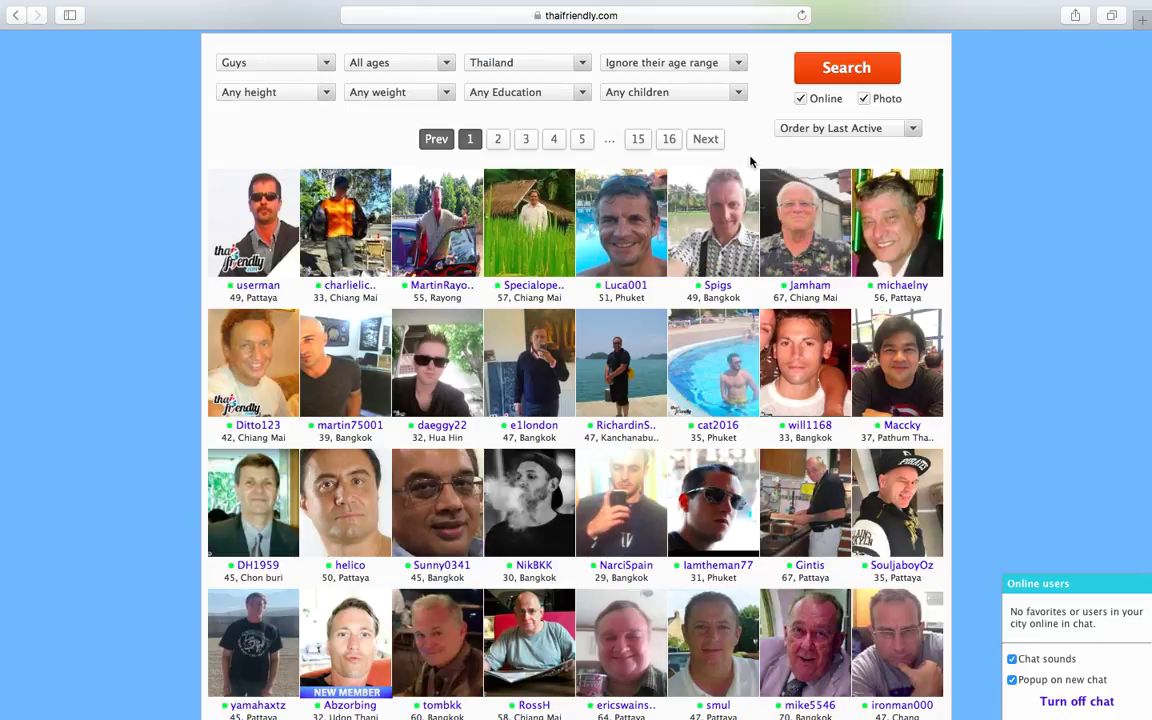
scroll(753, 162, down, 8)
scroll(753, 150, down, 1)
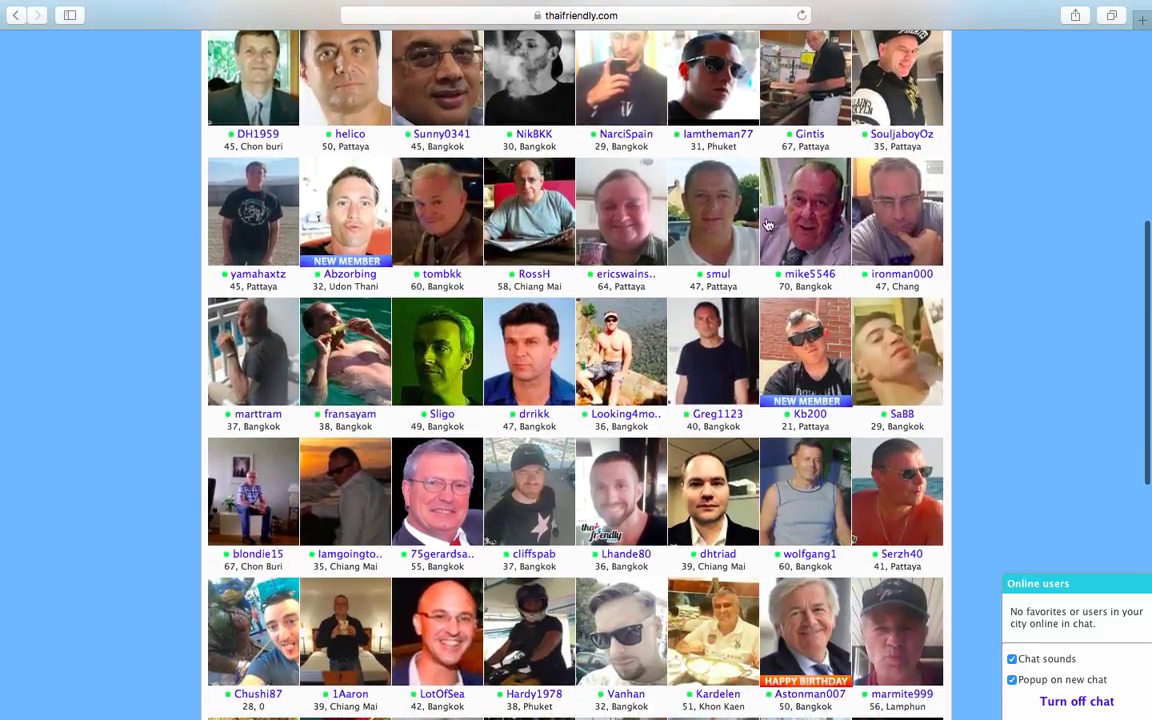
scroll(759, 356, up, 10)
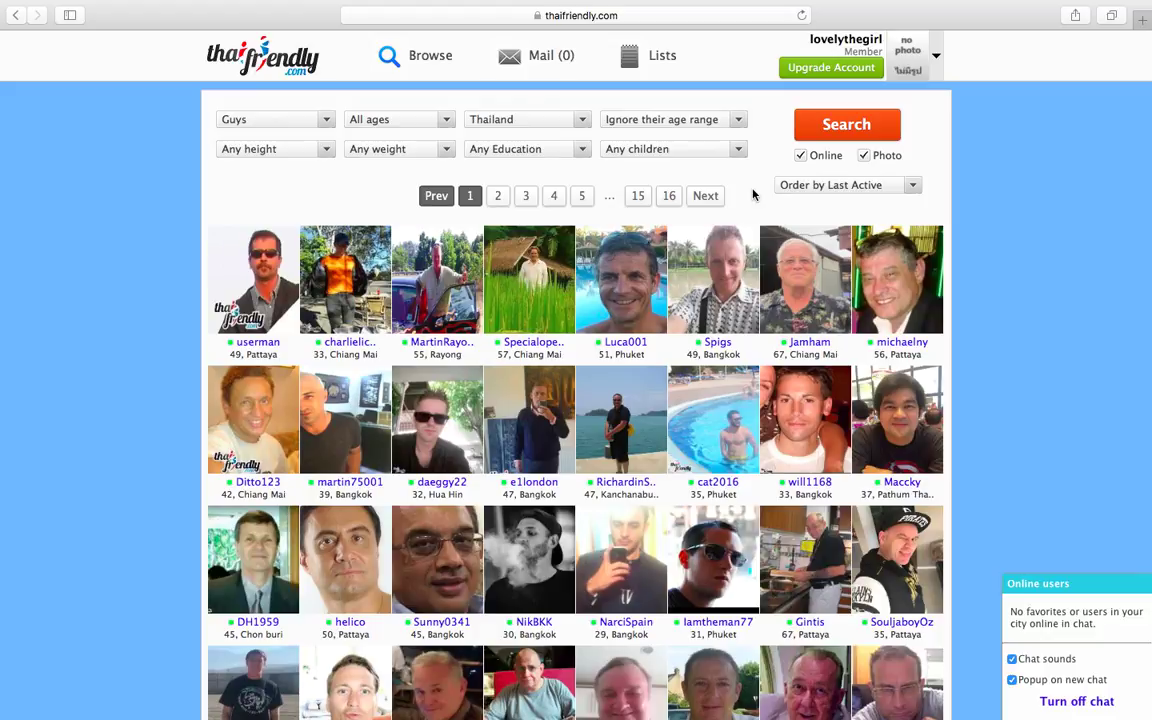
click(326, 121)
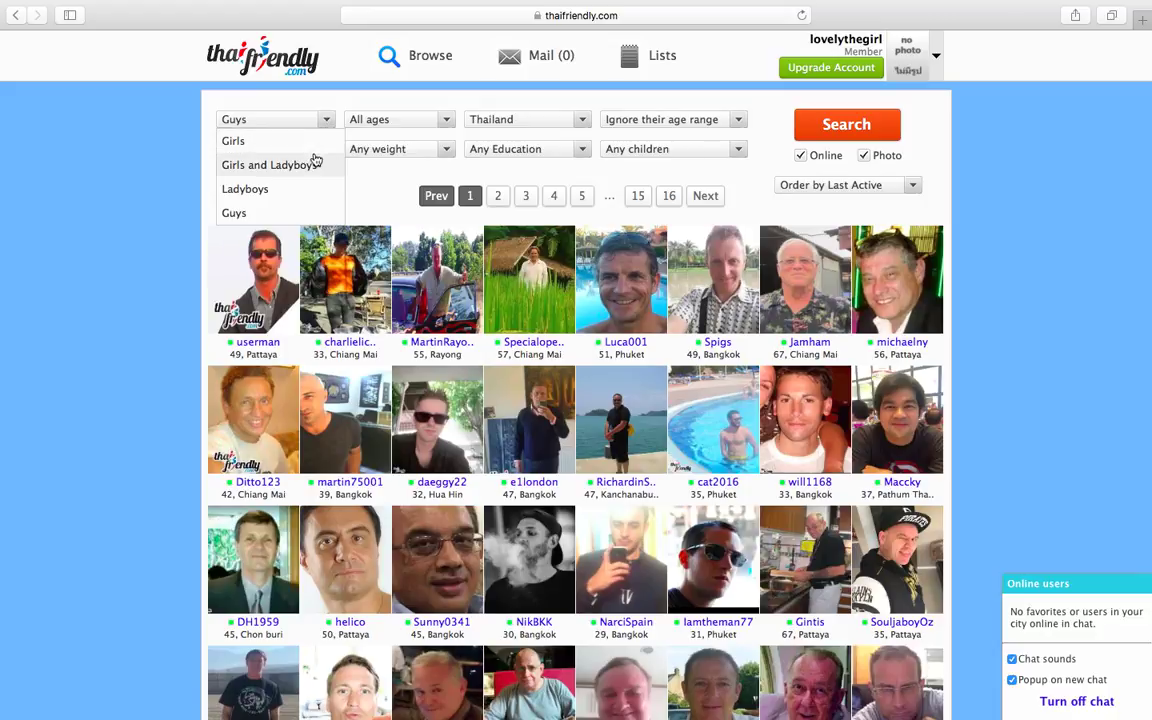
click(363, 191)
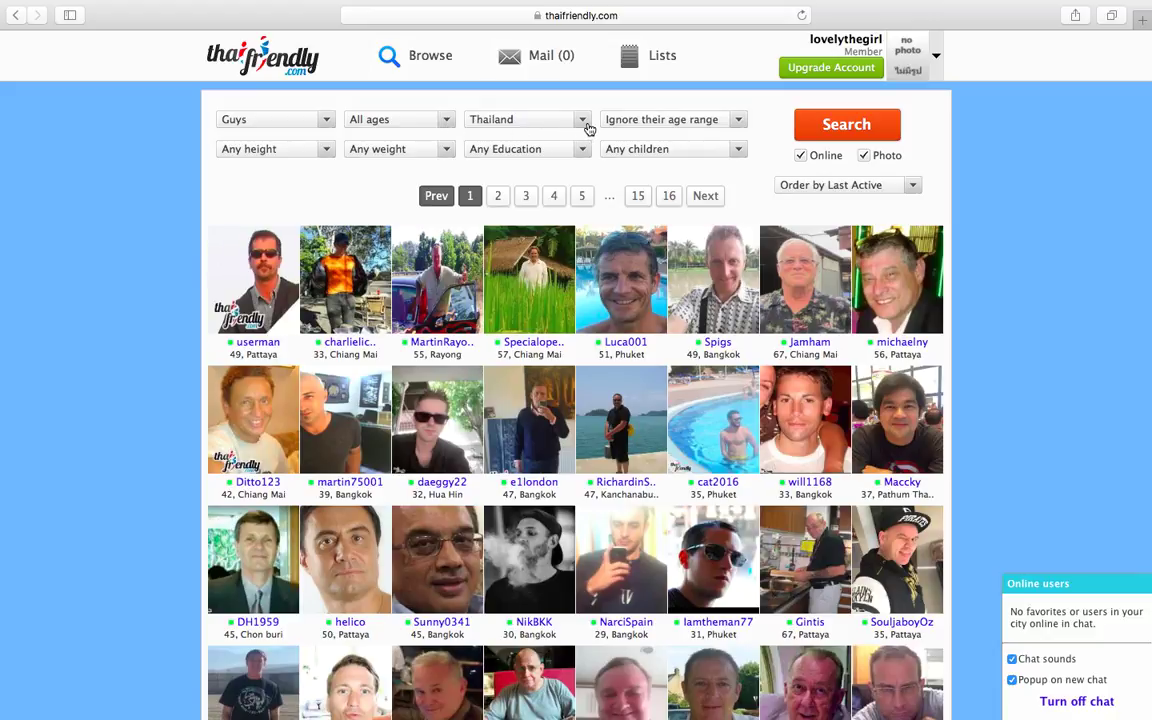
click(736, 121)
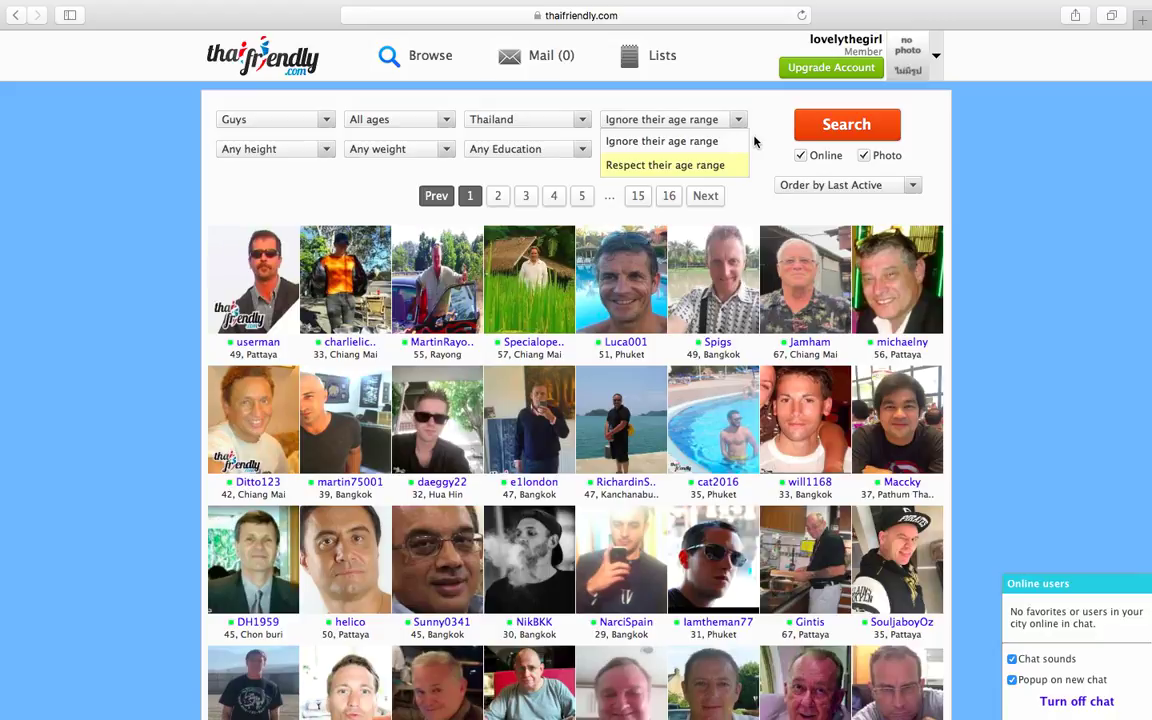
click(755, 142)
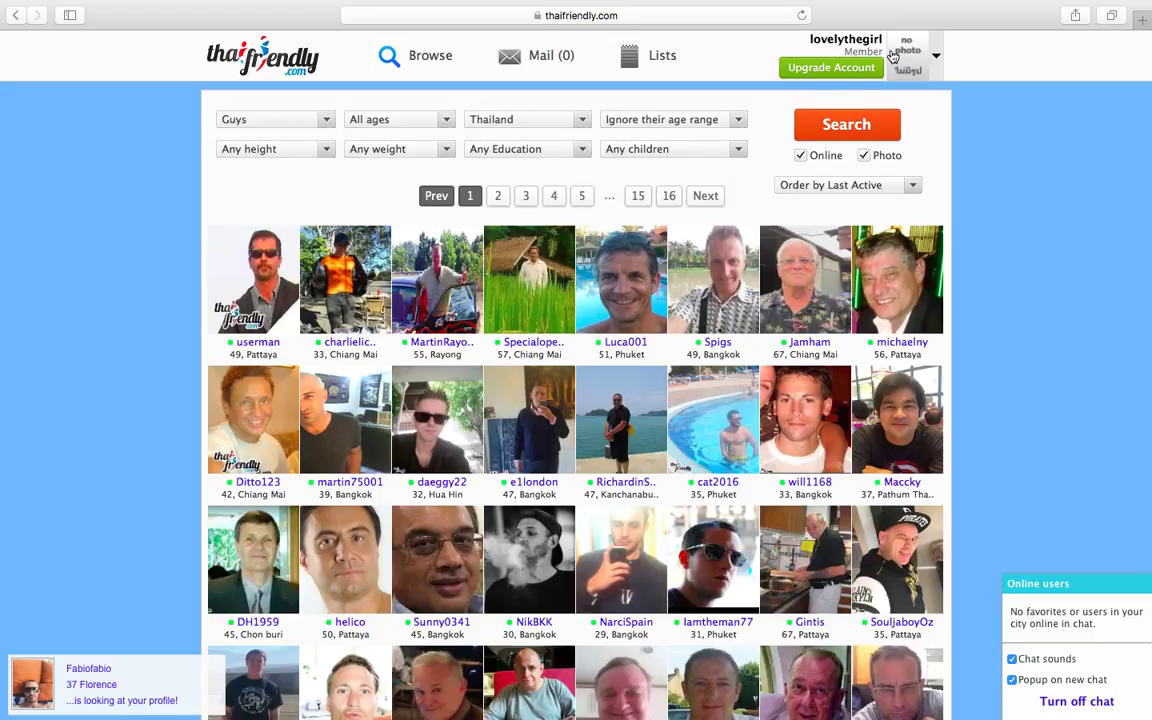
scroll(675, 320, down, 7)
scroll(675, 320, up, 4)
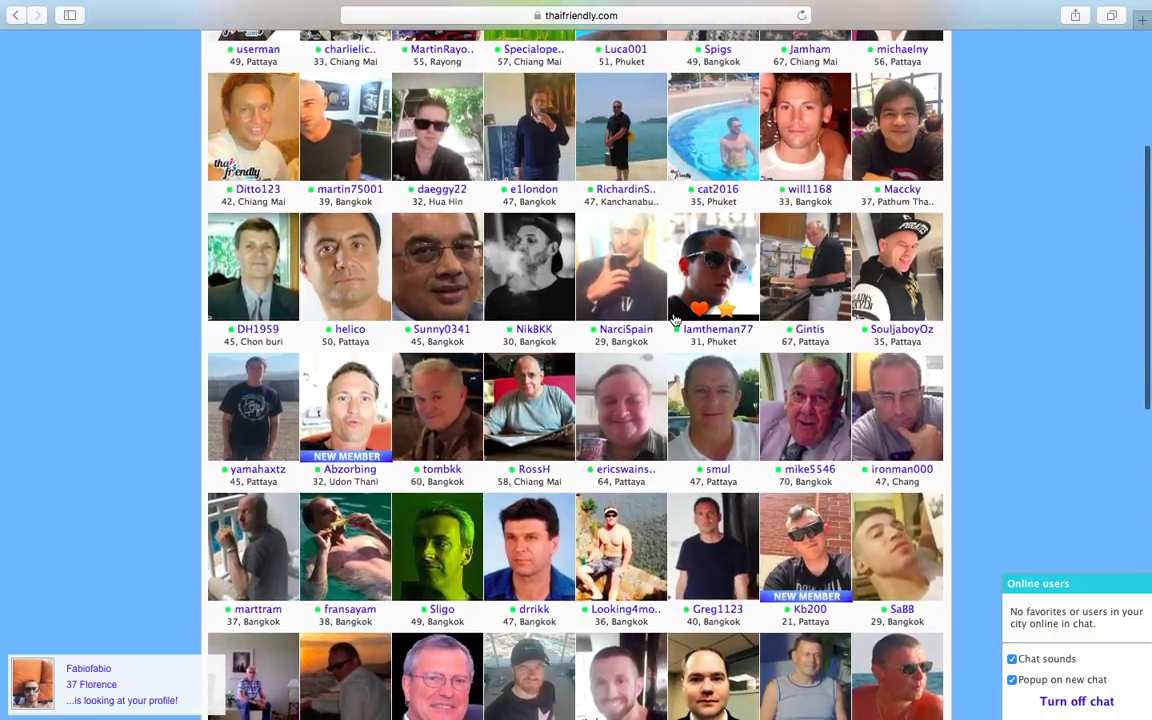
- Open a member's profile from the results and scroll down to their age and location details
click(498, 238)
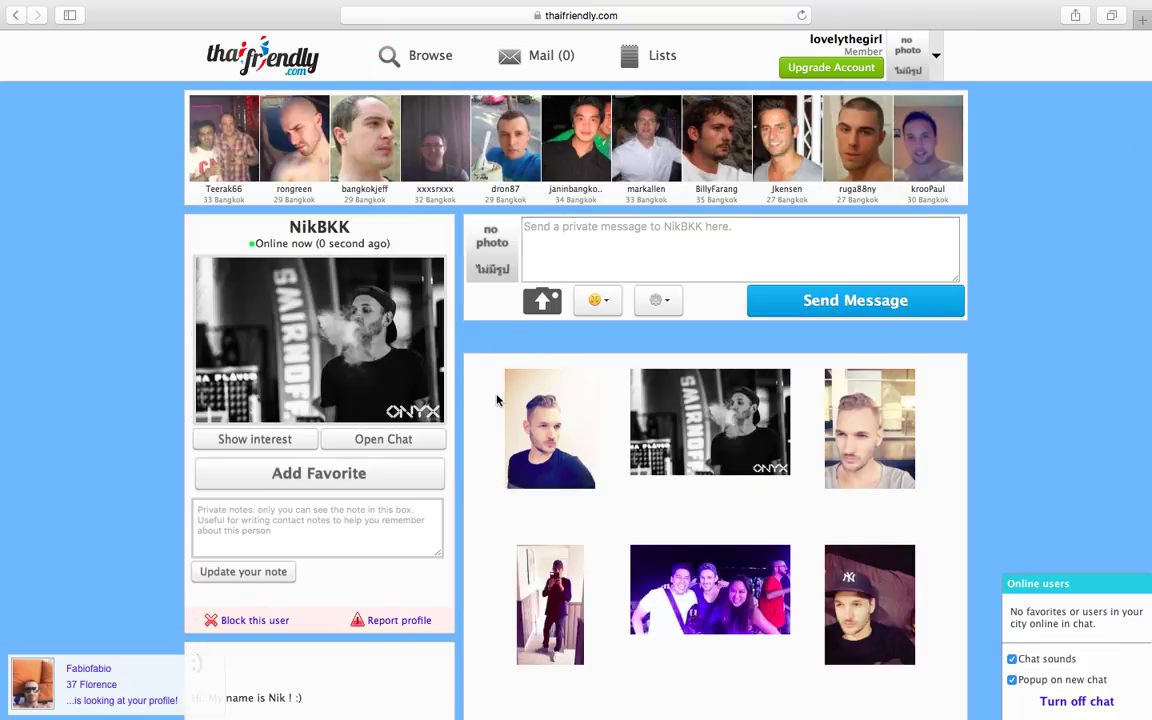
scroll(497, 400, down, 5)
scroll(497, 400, down, 2)
scroll(496, 399, up, 4)
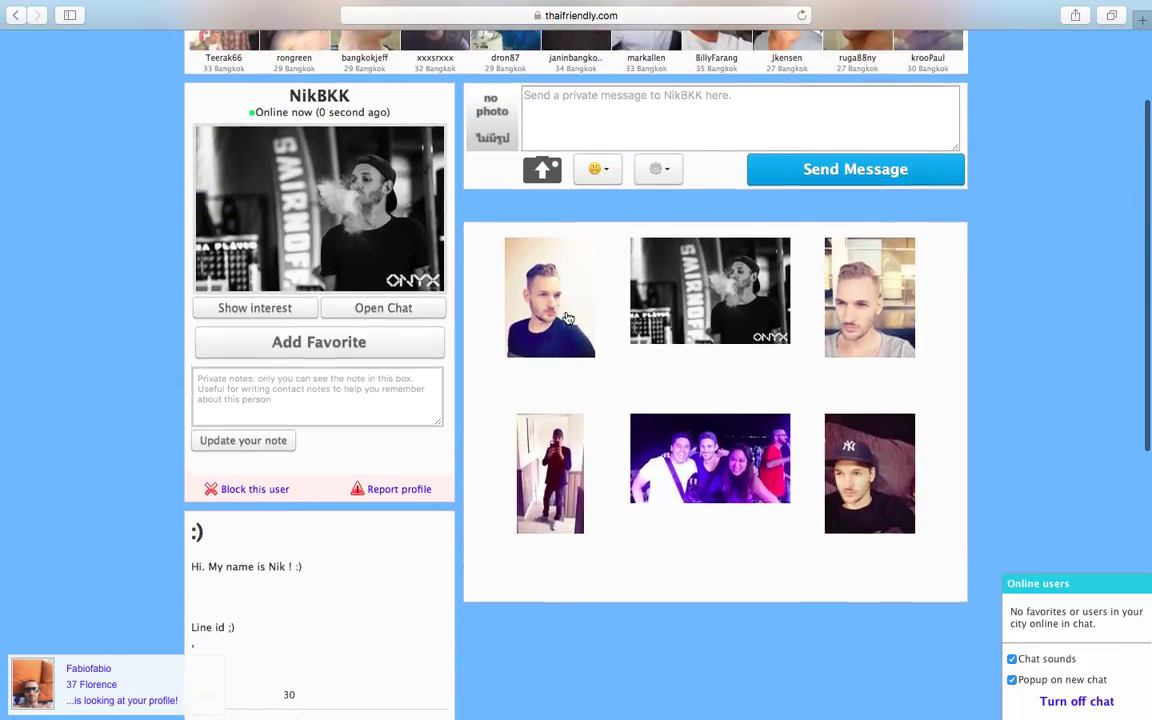
scroll(489, 532, down, 6)
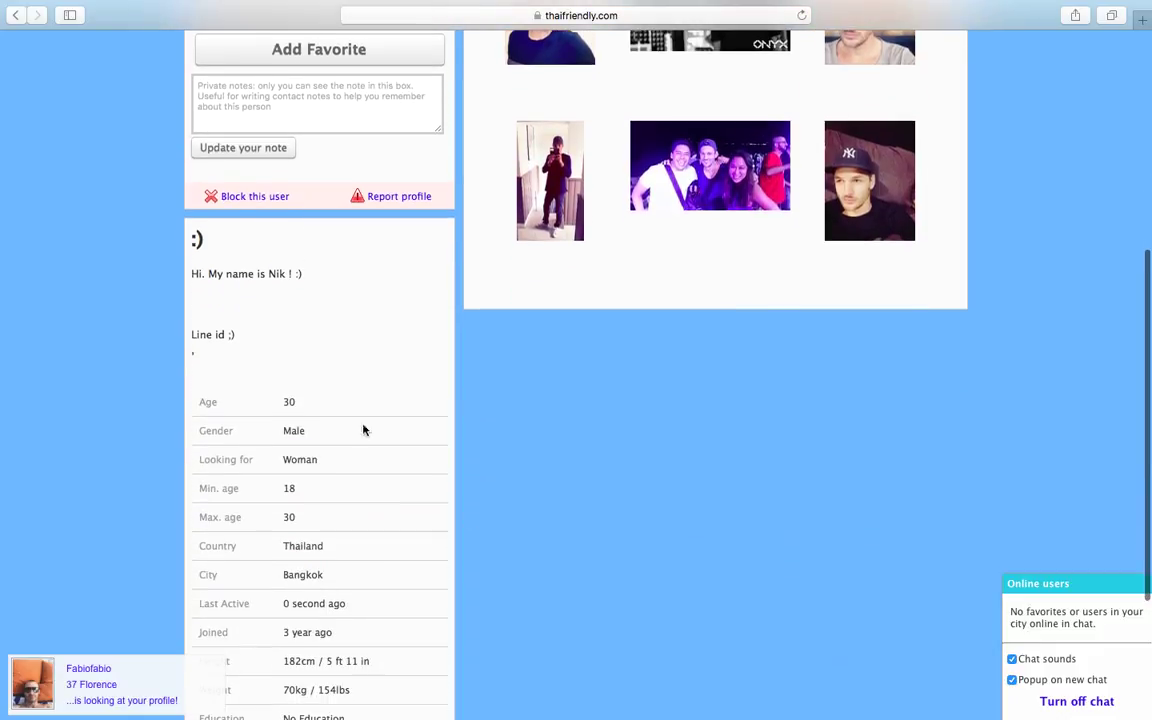